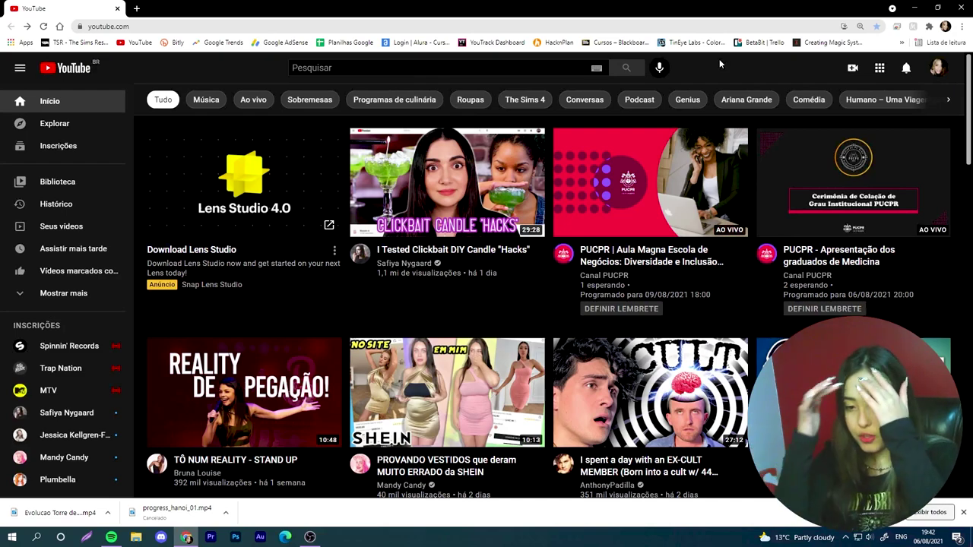
Step: Switch to the Hanoi Studios account and open its channel in YouTube Studio
click(938, 67)
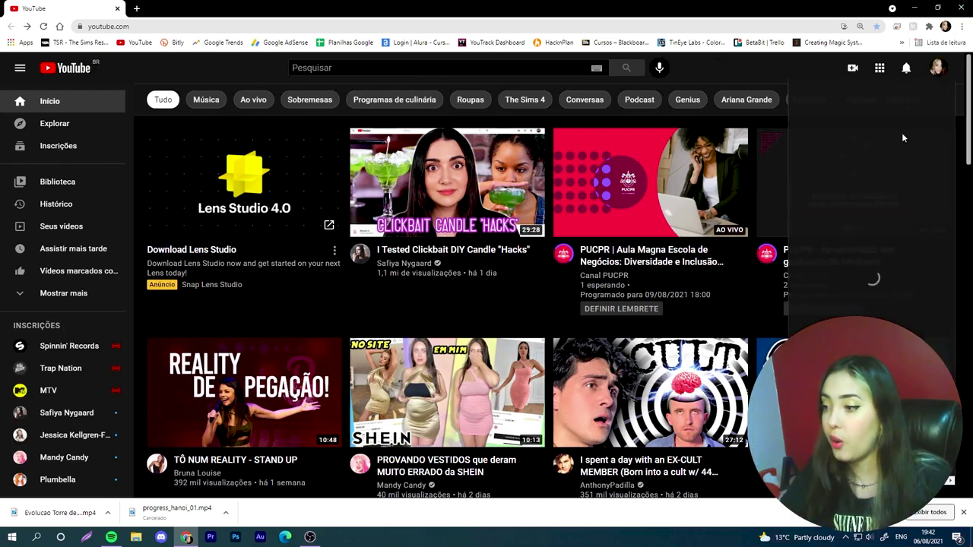
click(845, 208)
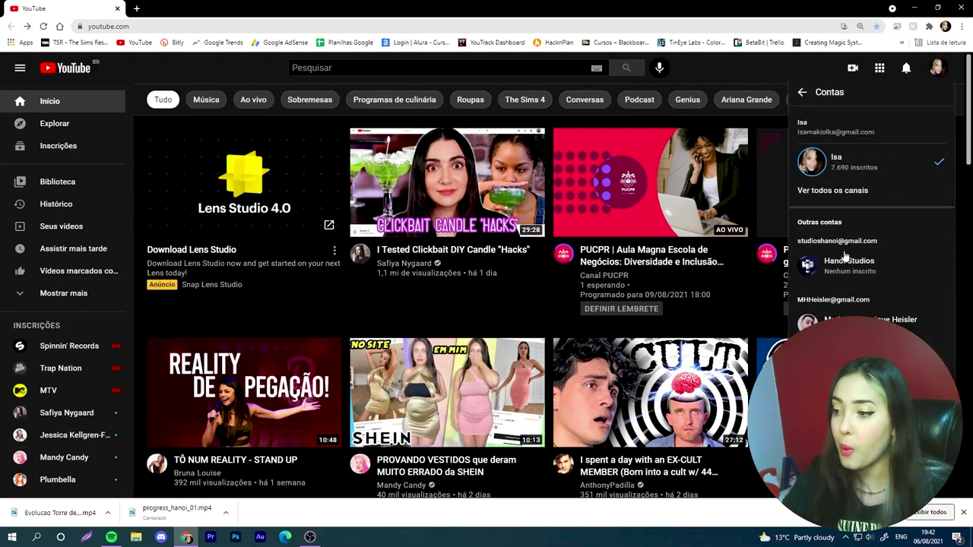
click(846, 265)
click(938, 68)
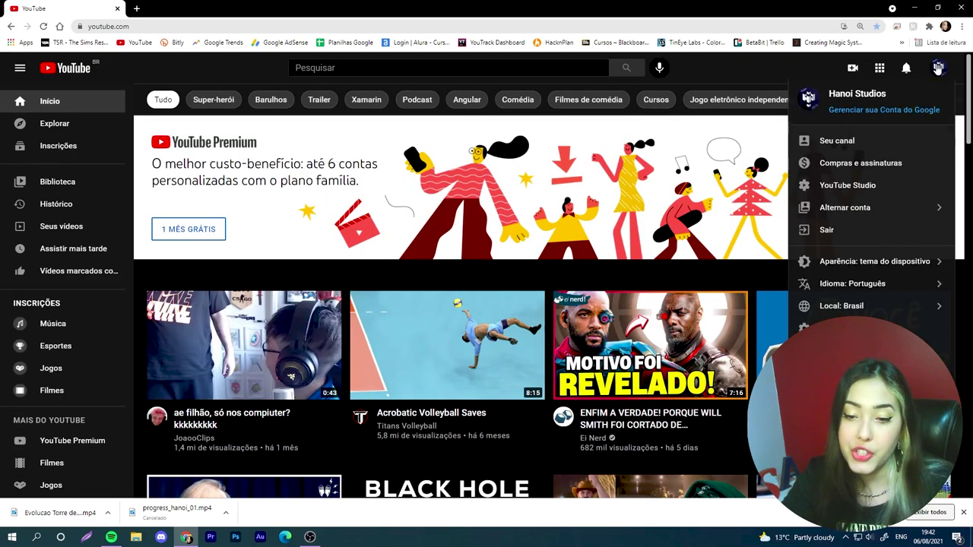
click(885, 185)
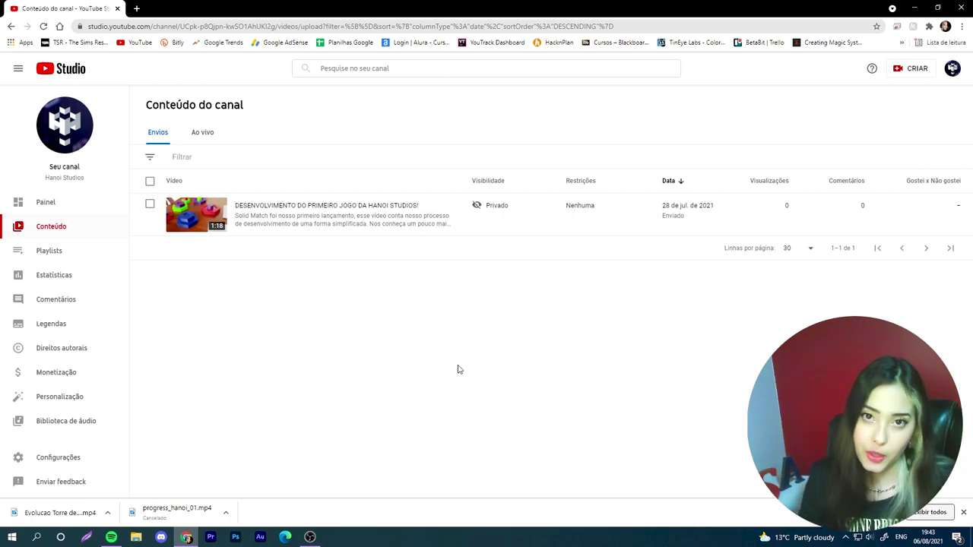
Step: Open the existing video's details in a separate tab and upload Evolucao Torre de Hanoi.mp4 to the channel
middle_click(201, 209)
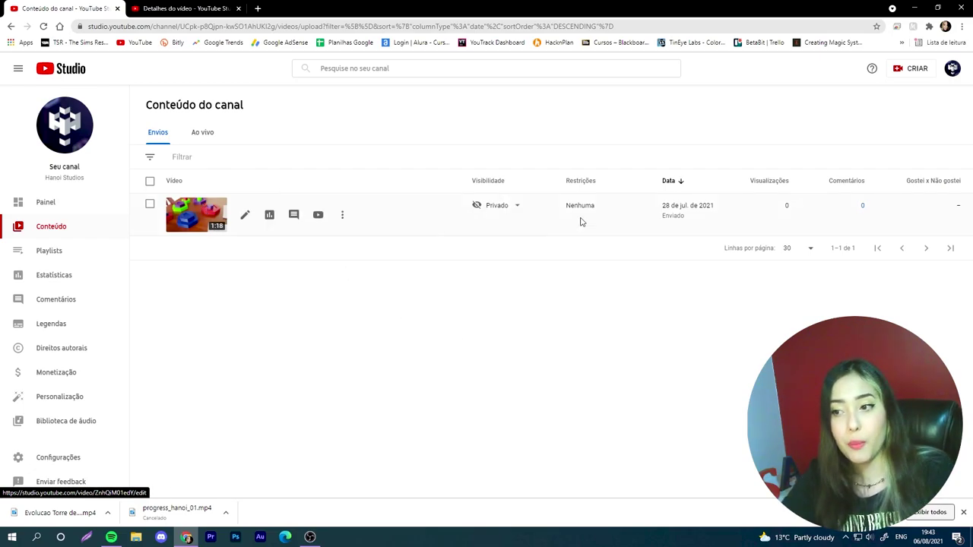
click(907, 70)
click(857, 93)
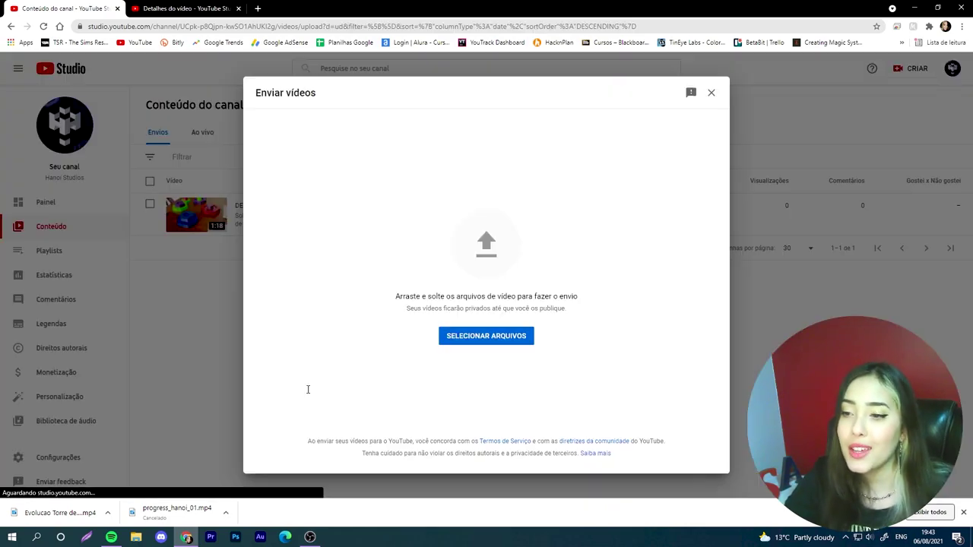
drag(57, 515, 426, 335)
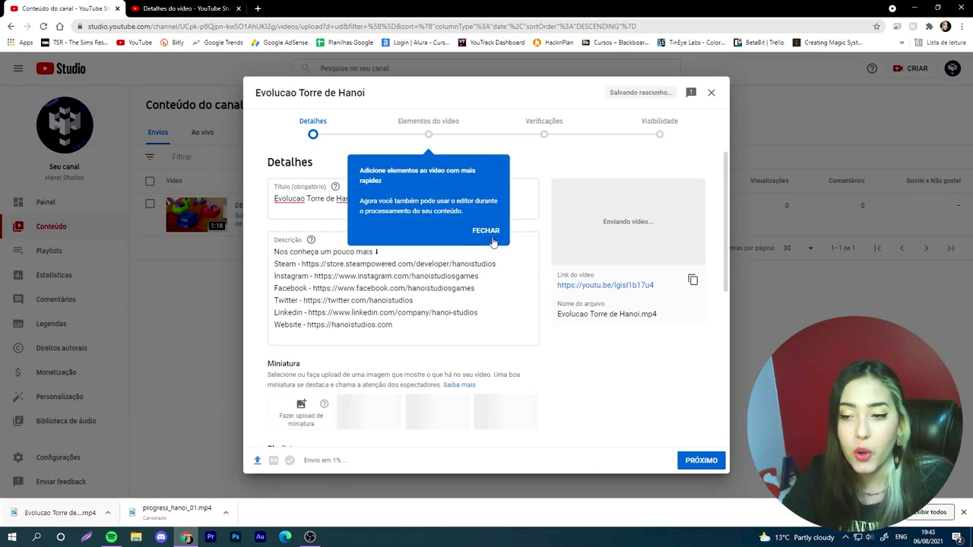
click(427, 342)
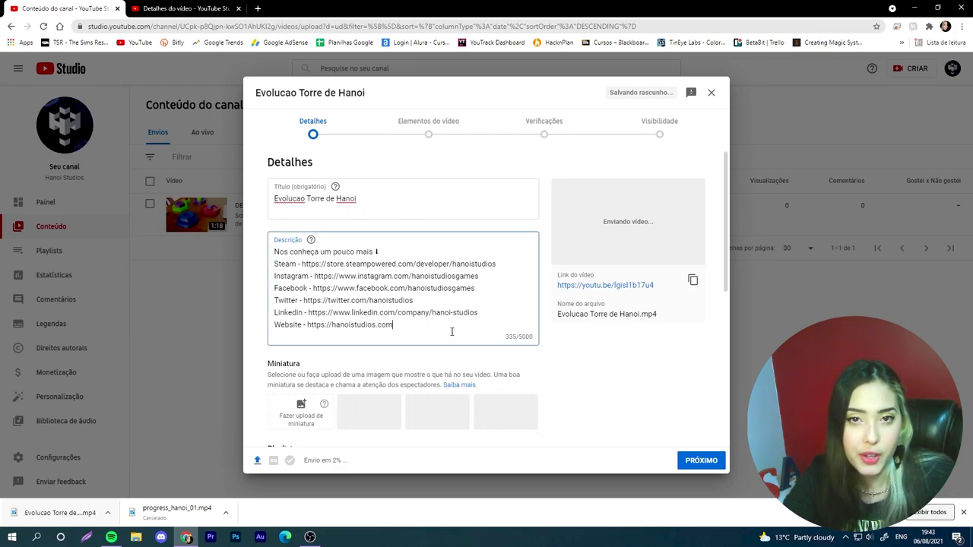
Step: Examine the default description with the studio's links in the channel's upload defaults
click(149, 6)
click(65, 465)
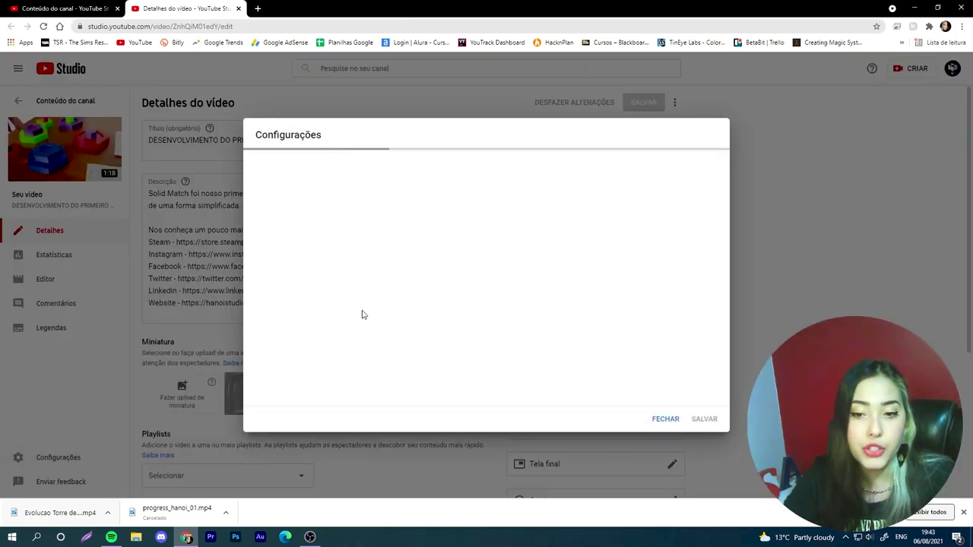
click(307, 218)
scroll(494, 302, down, 2)
scroll(456, 350, down, 2)
scroll(477, 342, up, 3)
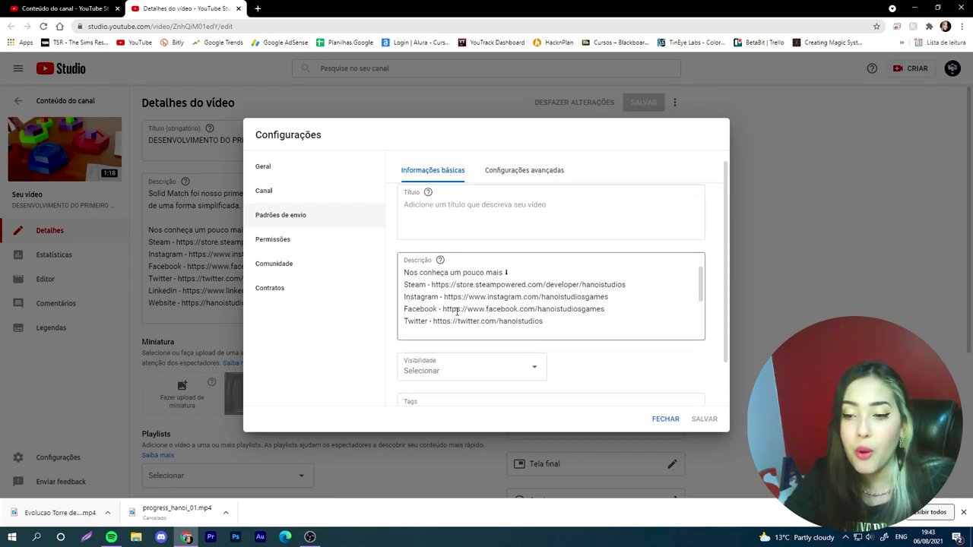
click(426, 317)
scroll(456, 320, down, 3)
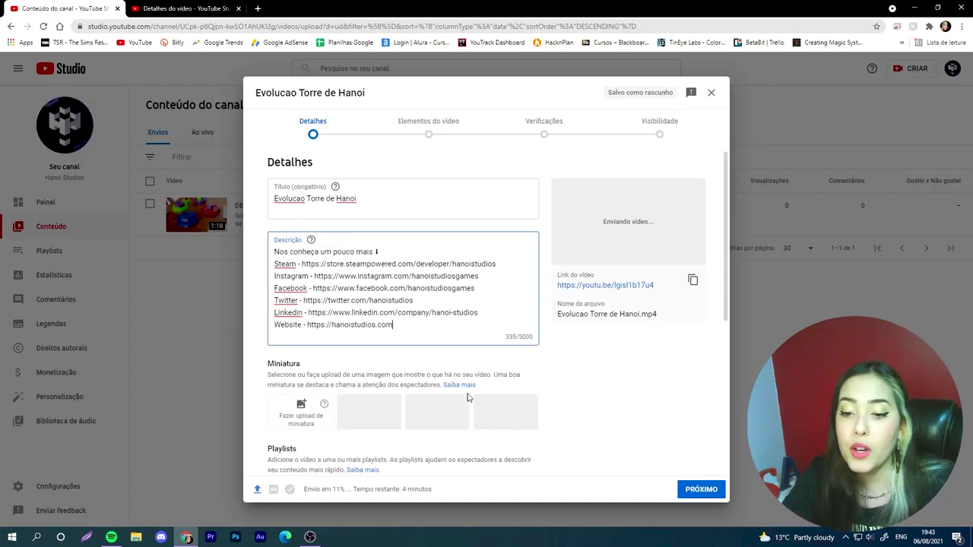
Step: Replace the new upload's title with the existing video's title, DESENVOLVIMENTO DO PRIMEIRO JOGO DA HANOI STUDIOS!
scroll(470, 398, down, 2)
scroll(464, 426, down, 2)
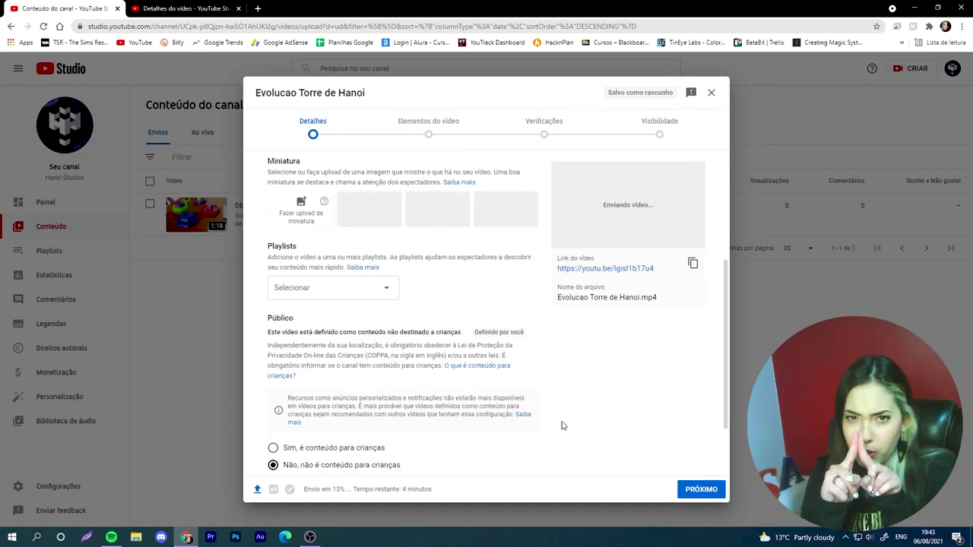
scroll(563, 426, up, 5)
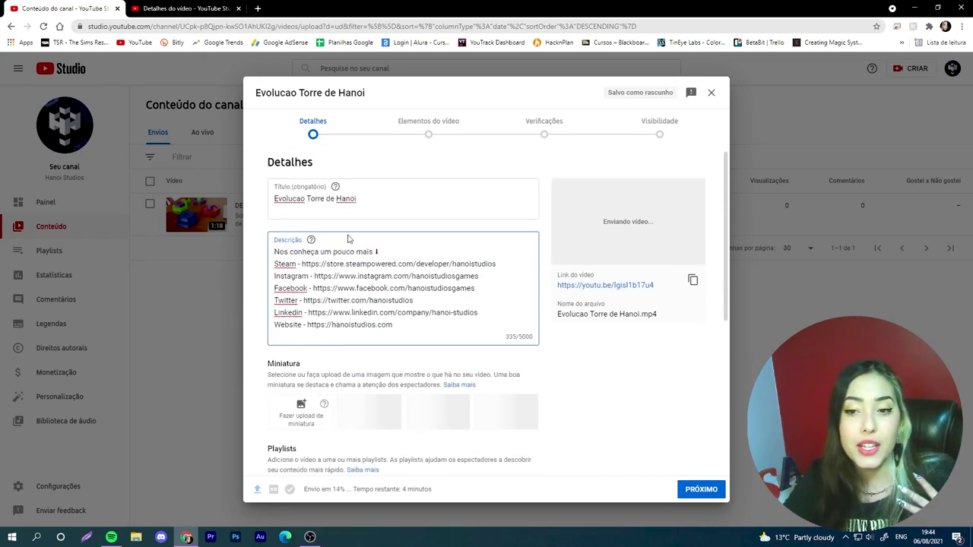
click(386, 200)
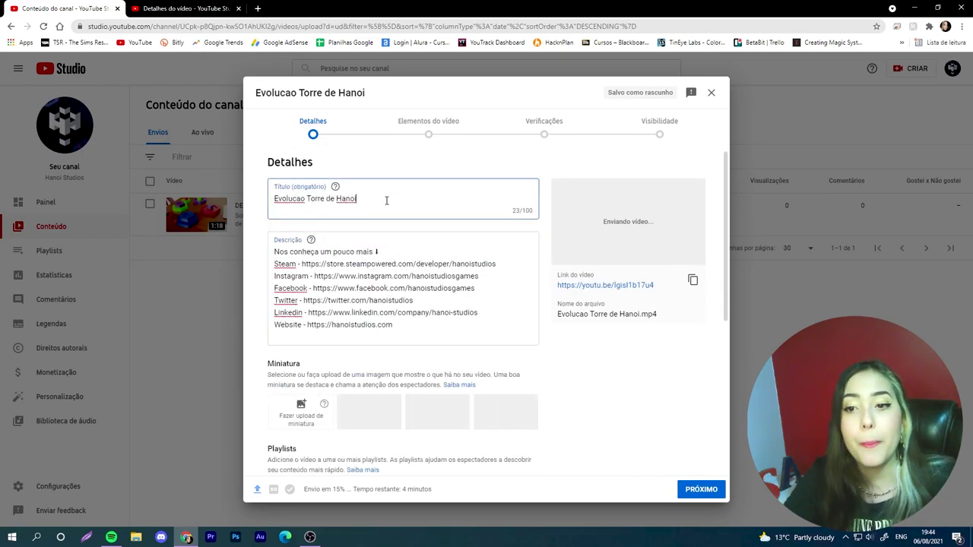
click(186, 8)
triple_click(284, 139)
key(ctrl+c)
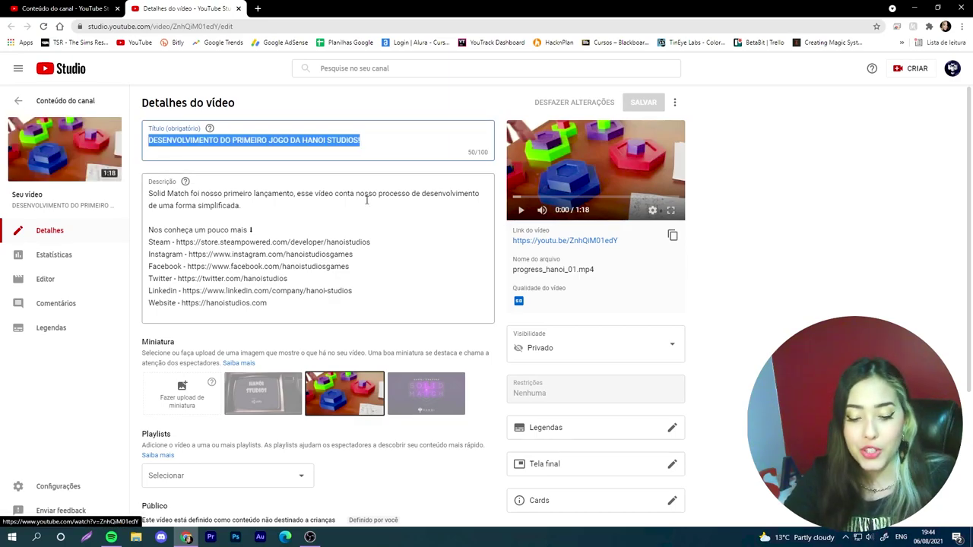
click(65, 8)
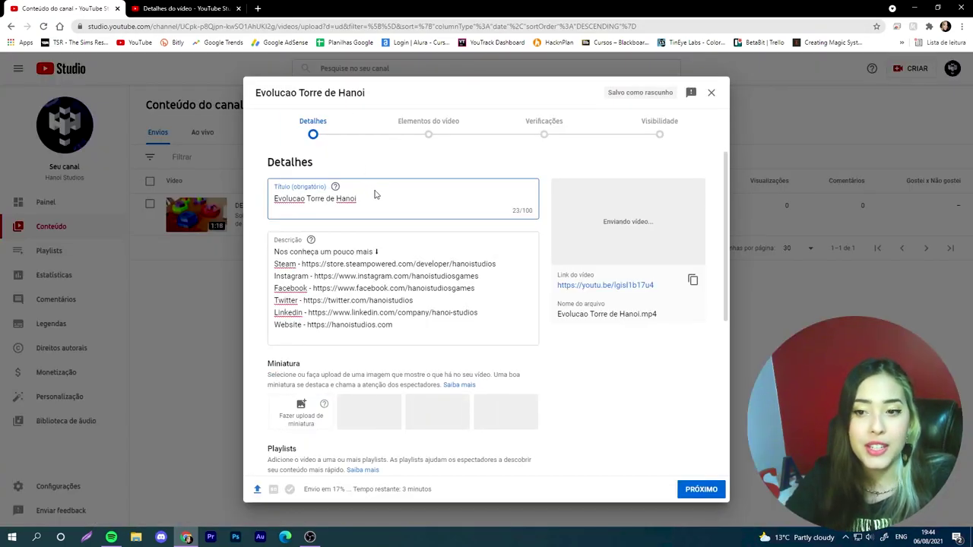
key(ctrl+a)
key(ctrl+v)
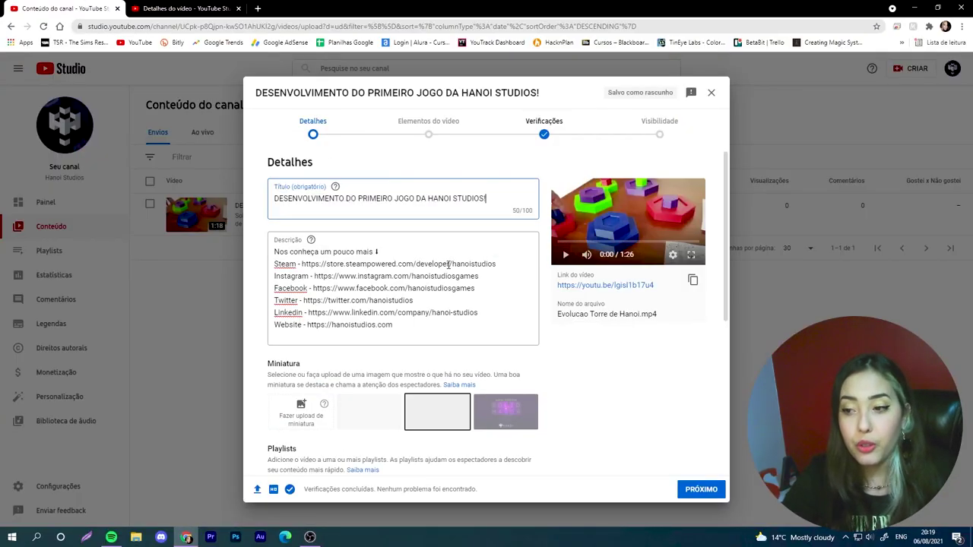
Step: Insert the existing video's Solid Match introduction above the description's links and choose the thumbnail with the coloured puzzle pieces
click(275, 252)
key(Return)
click(219, 5)
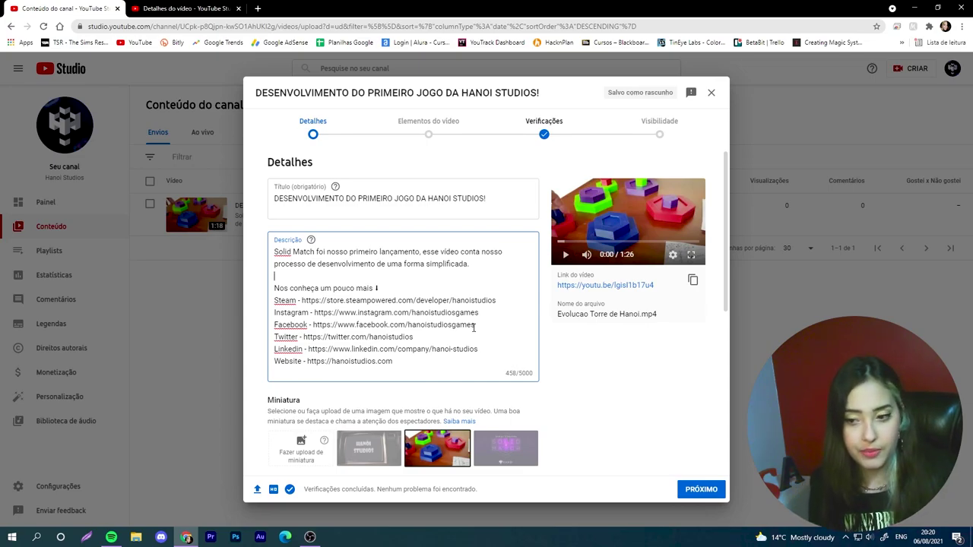
key(BackSpace)
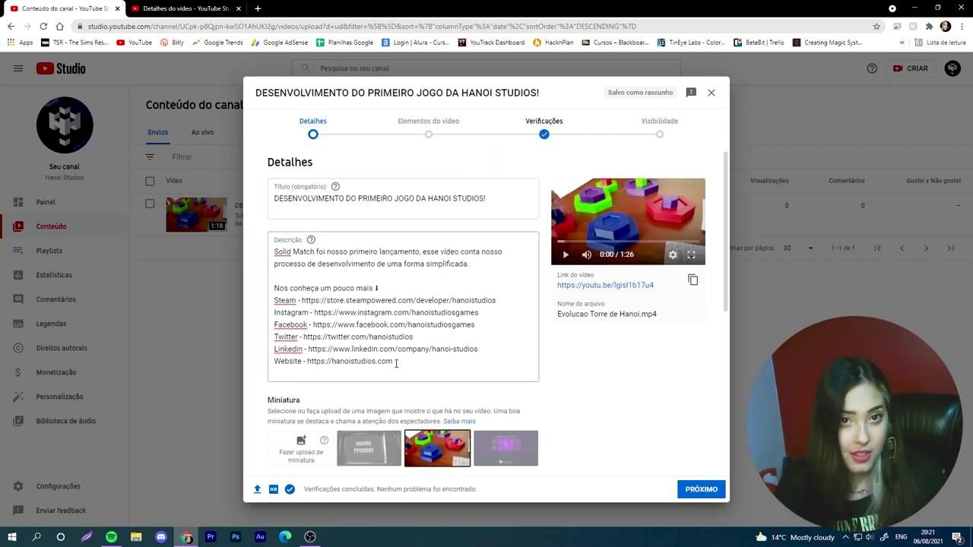
click(511, 458)
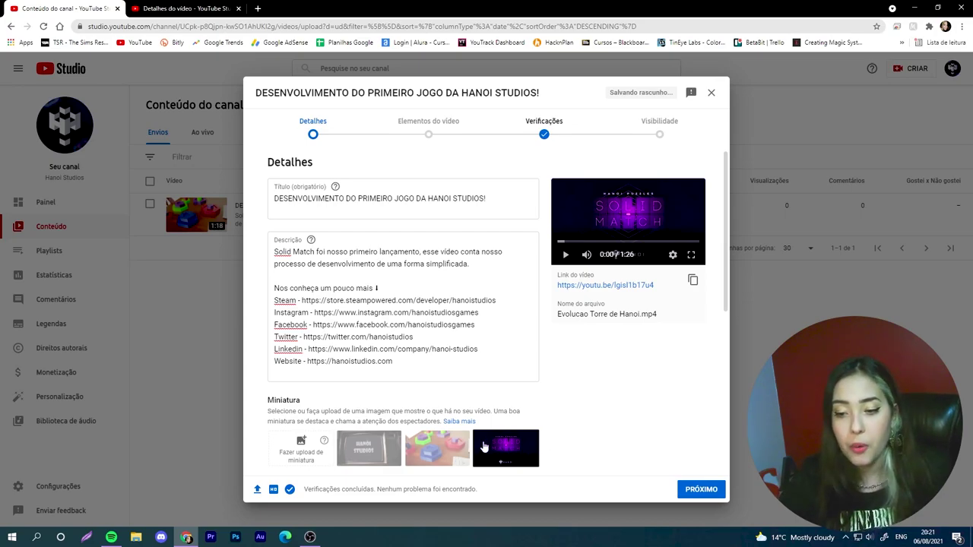
click(445, 449)
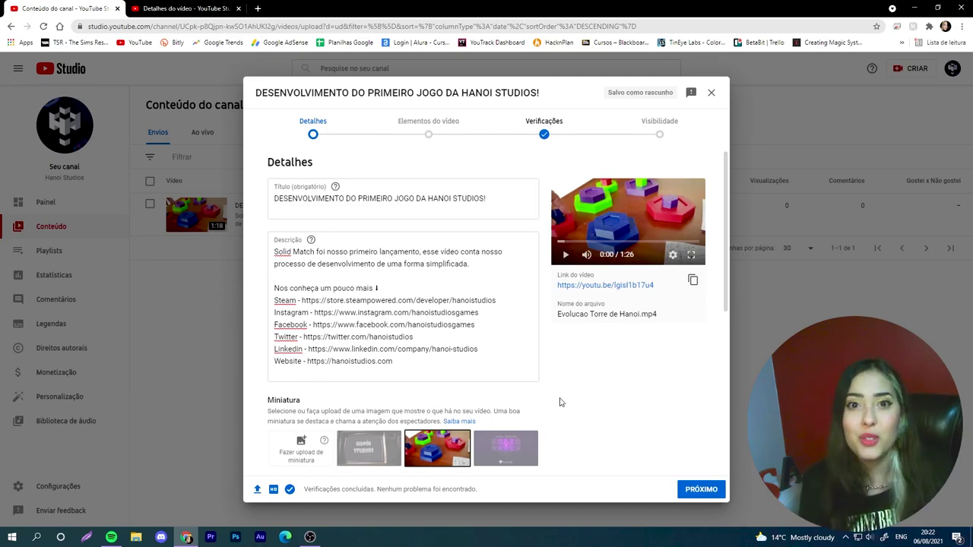
Step: Create a public playlist titled Solid Match from the video's playlist options
scroll(559, 402, down, 3)
click(382, 280)
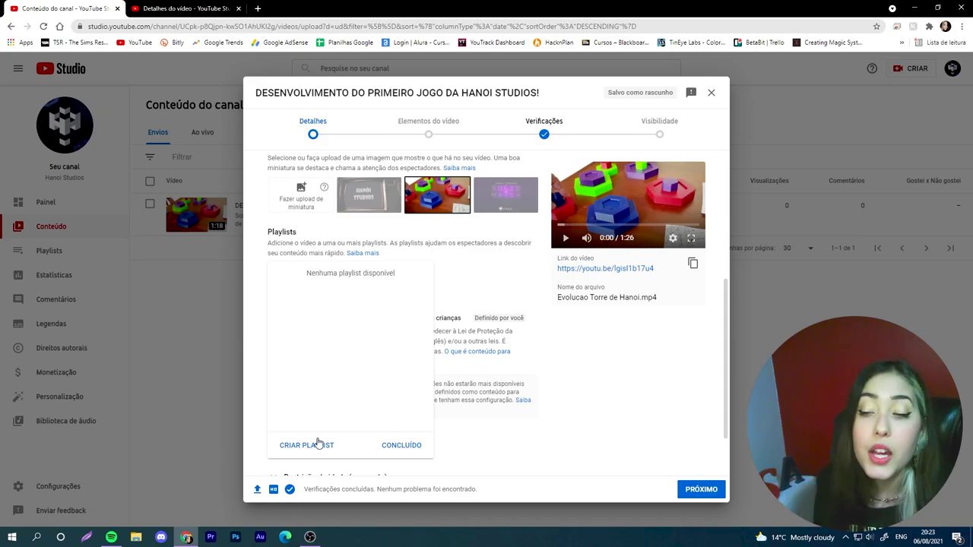
click(318, 445)
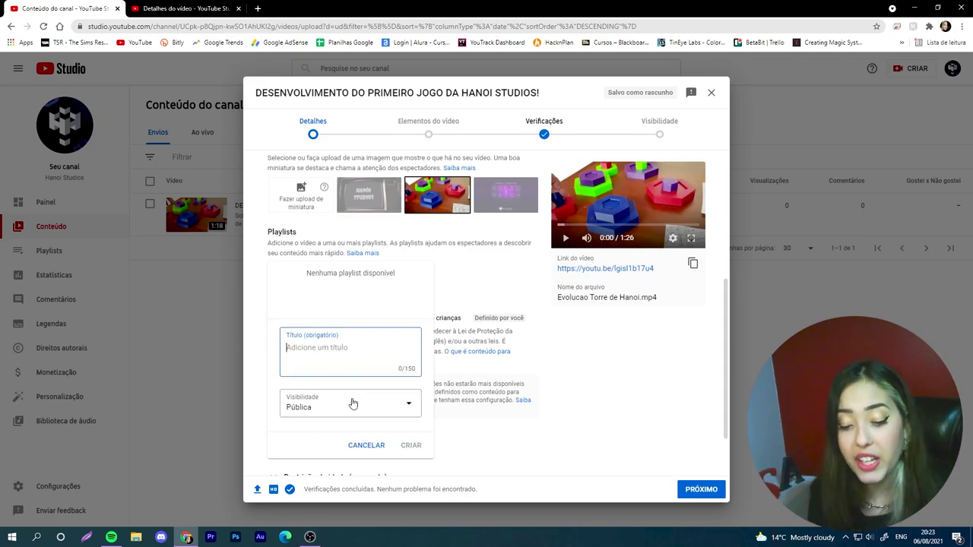
text(Solid)
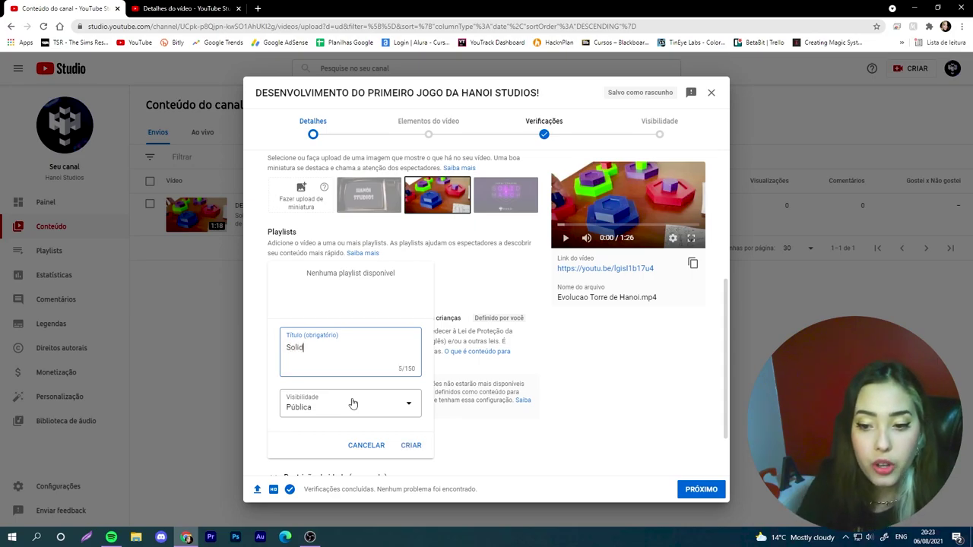
text( Ma)
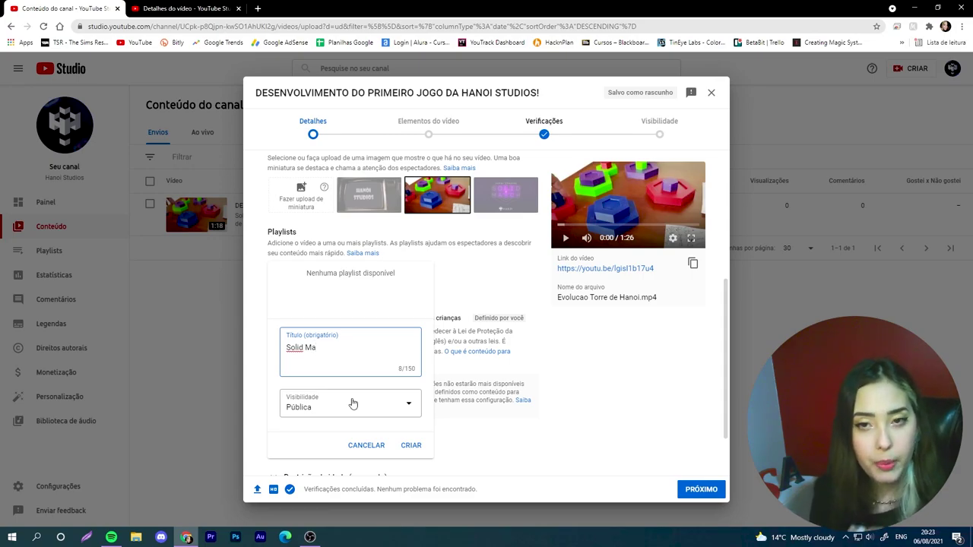
text(tch)
key(Return)
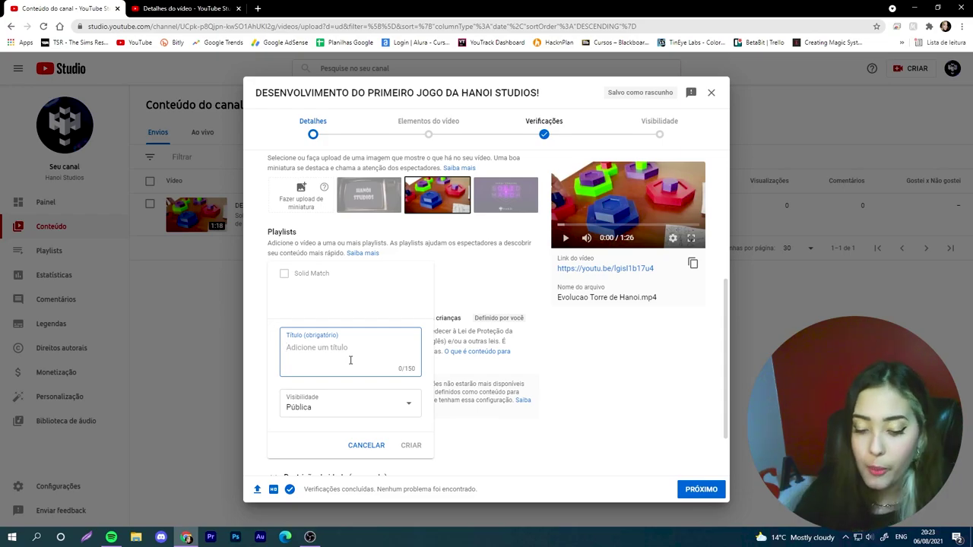
Step: Create a second public playlist titled Processos de Desenvolvimento and assign the video to the Solid Match playlist
text(Proce)
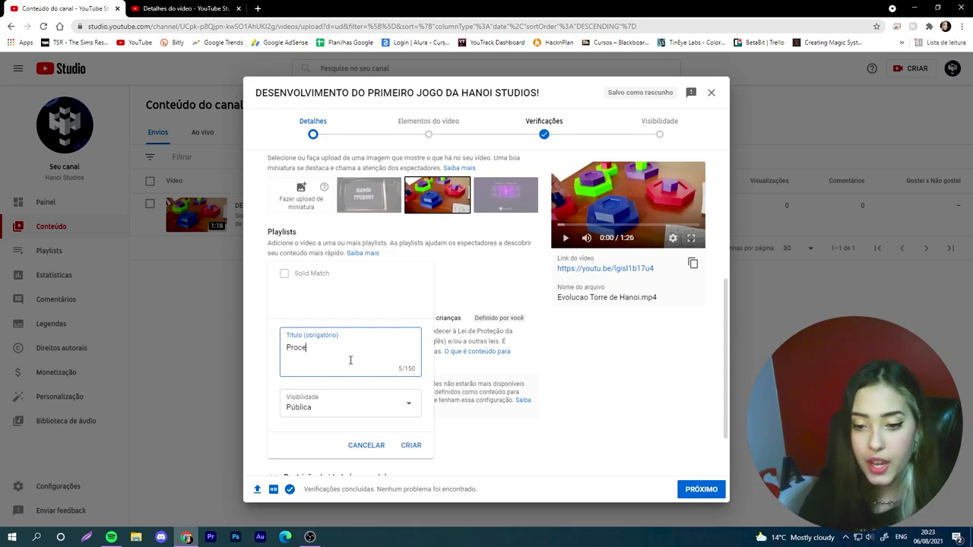
text(ssos de Des)
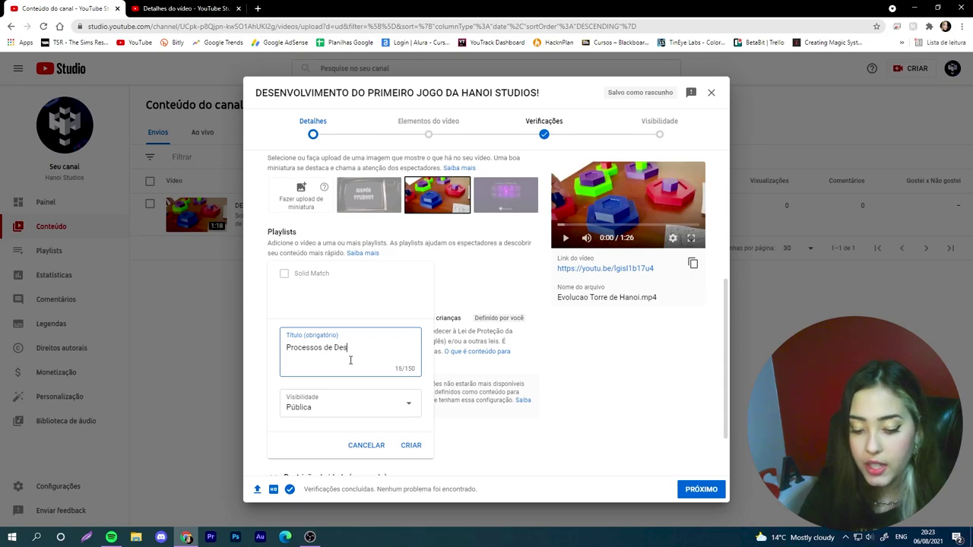
text(envolvimento)
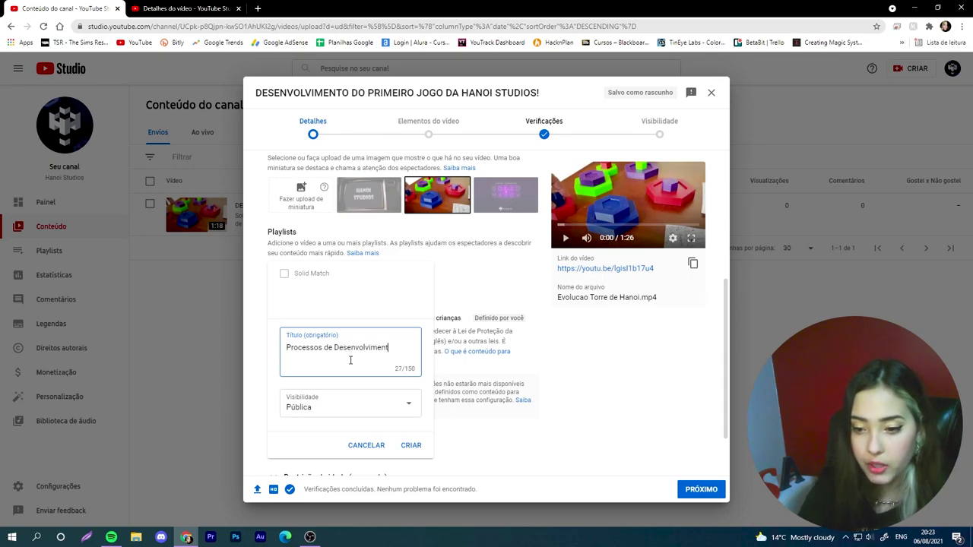
click(411, 448)
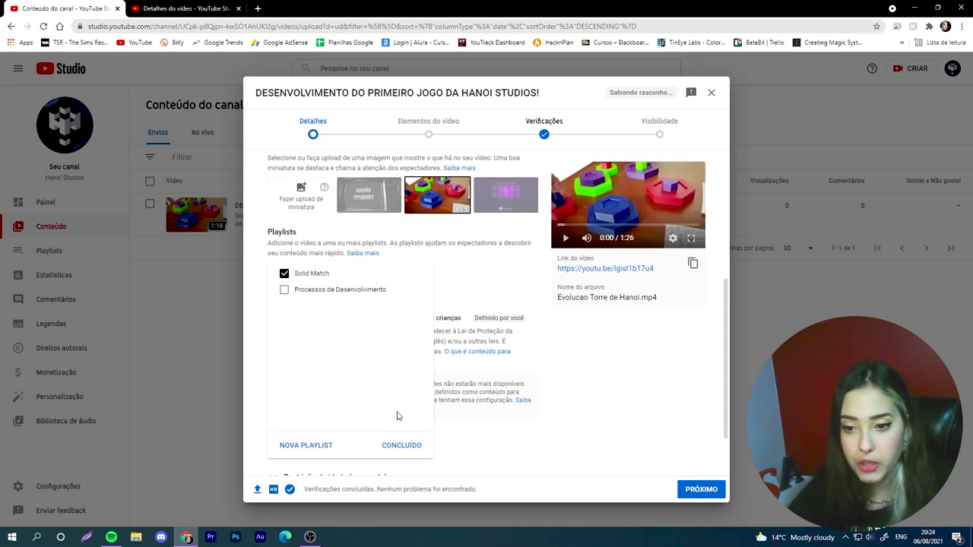
click(380, 447)
Step: Copy the full tag list from the existing video's details into the new upload's tags
scroll(432, 327, down, 1)
click(297, 429)
scroll(392, 314, down, 5)
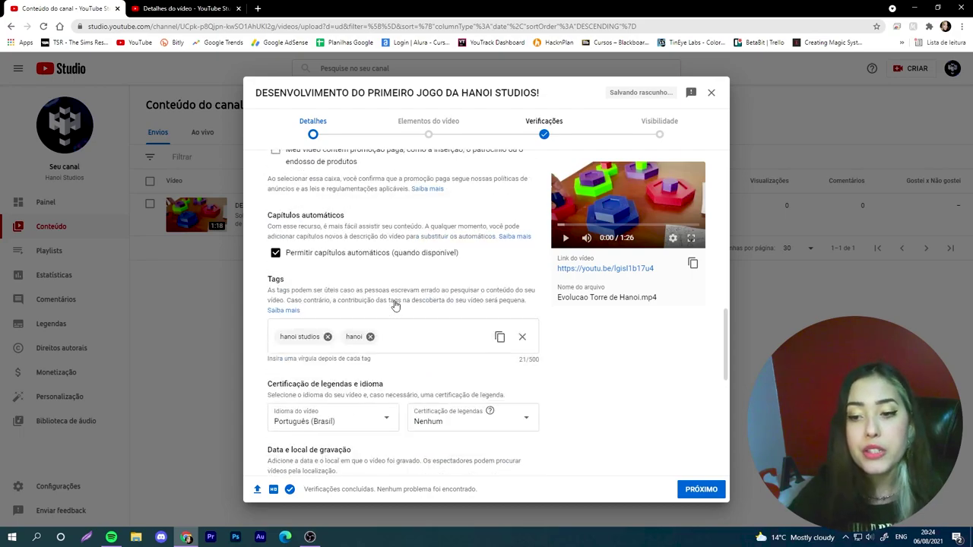
scroll(400, 306, down, 2)
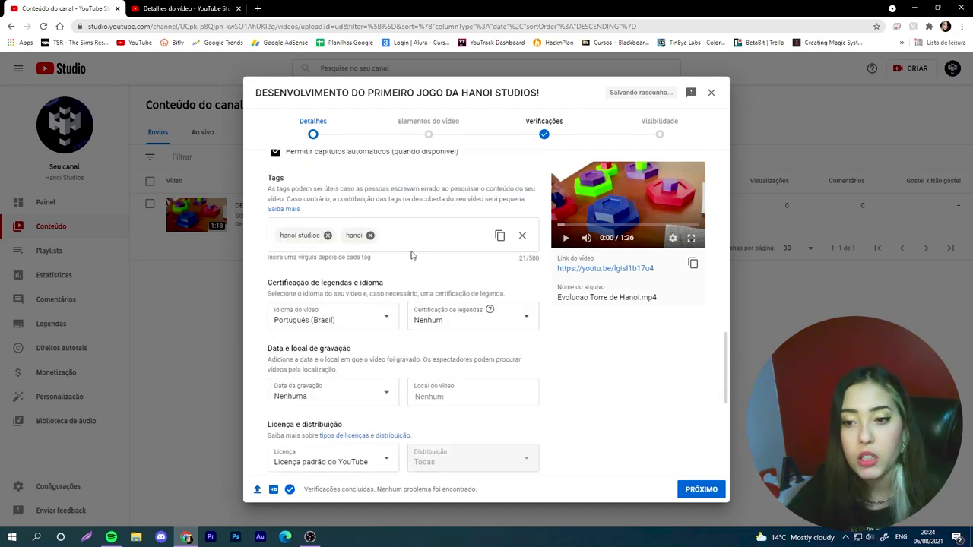
click(196, 5)
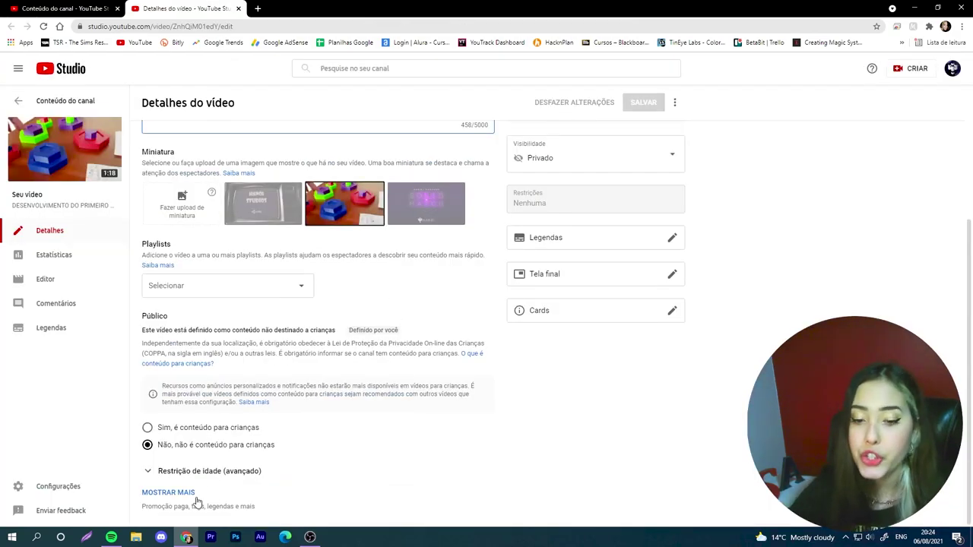
scroll(315, 352, down, 6)
click(455, 266)
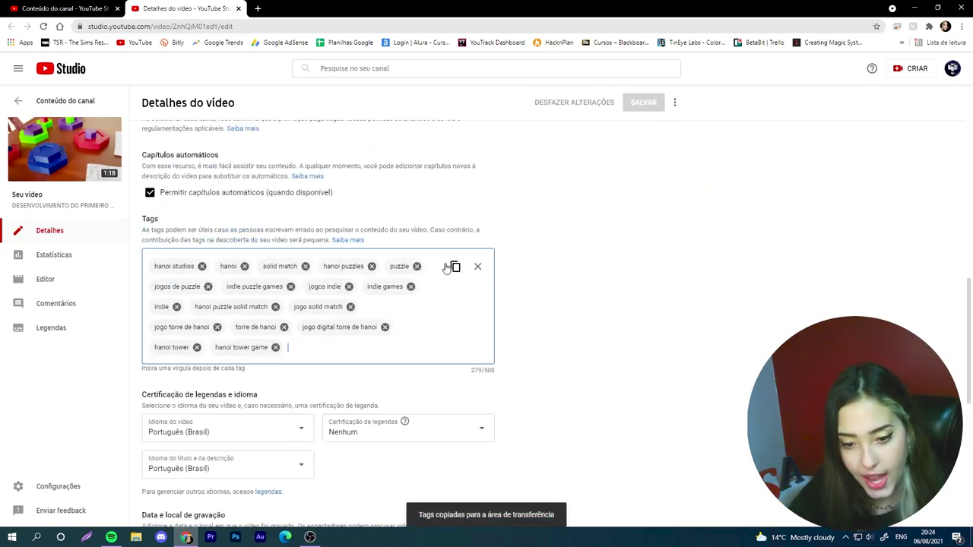
key(ctrl+shift+Tab)
click(420, 226)
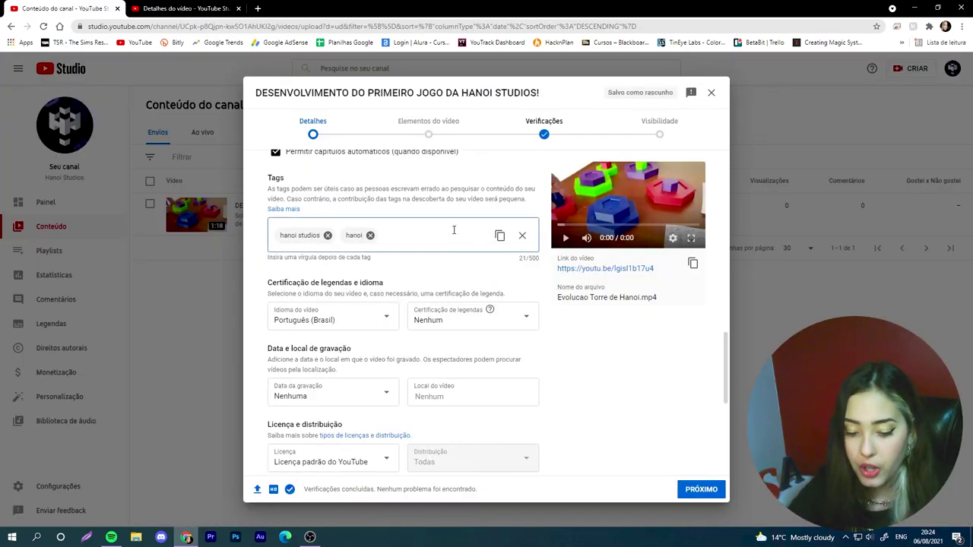
key(ctrl+v)
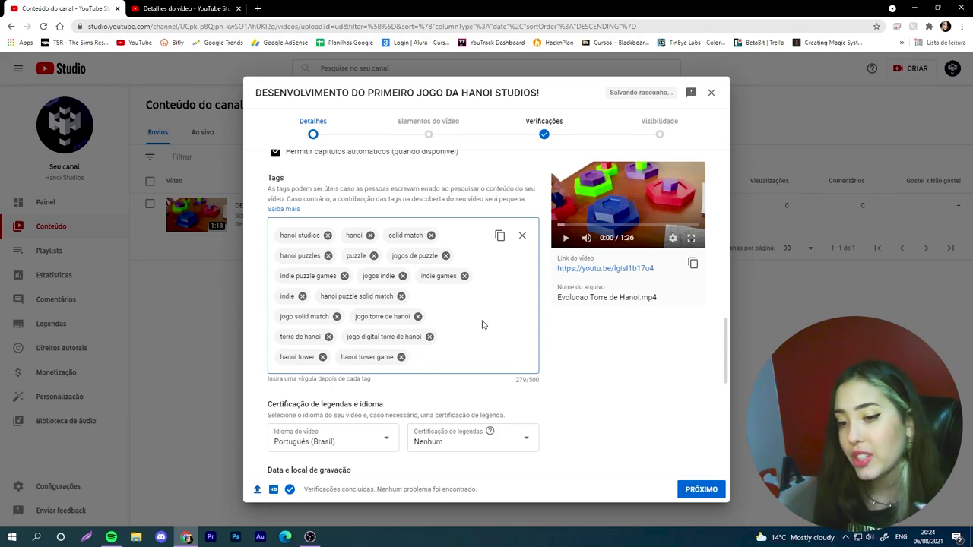
Step: Set the video's category to Jogos and its game title to Hanoi Puzzles: Solid Match
scroll(482, 325, down, 5)
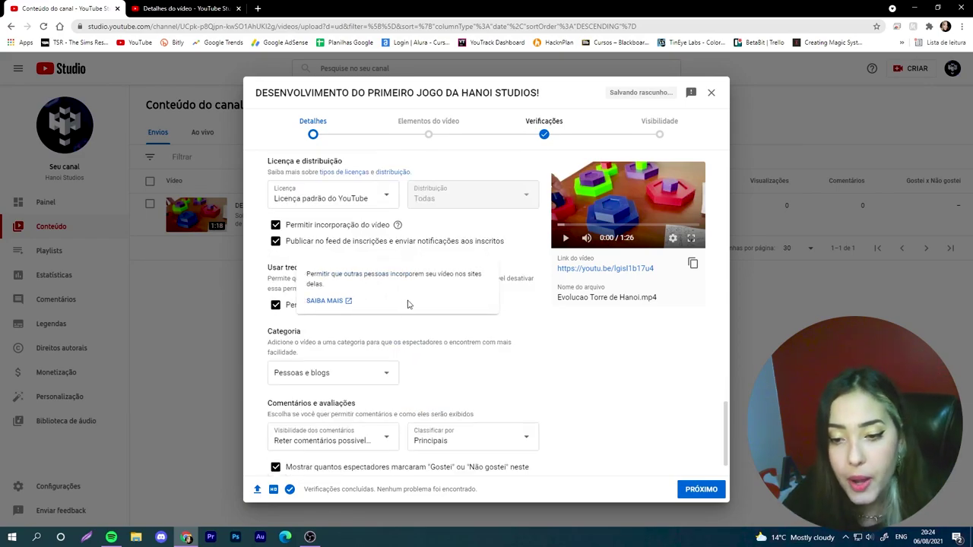
scroll(405, 308, down, 1)
click(365, 342)
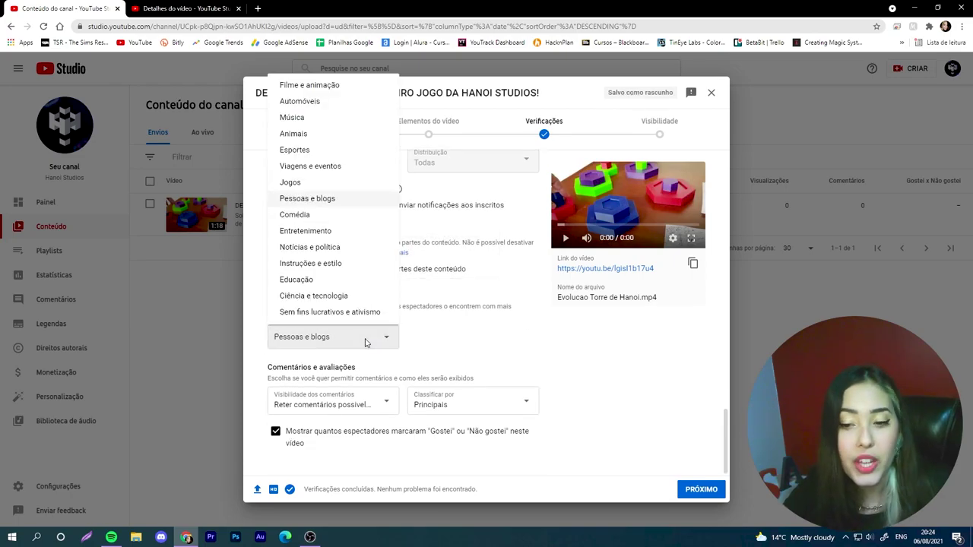
click(289, 182)
click(354, 374)
text(solid match)
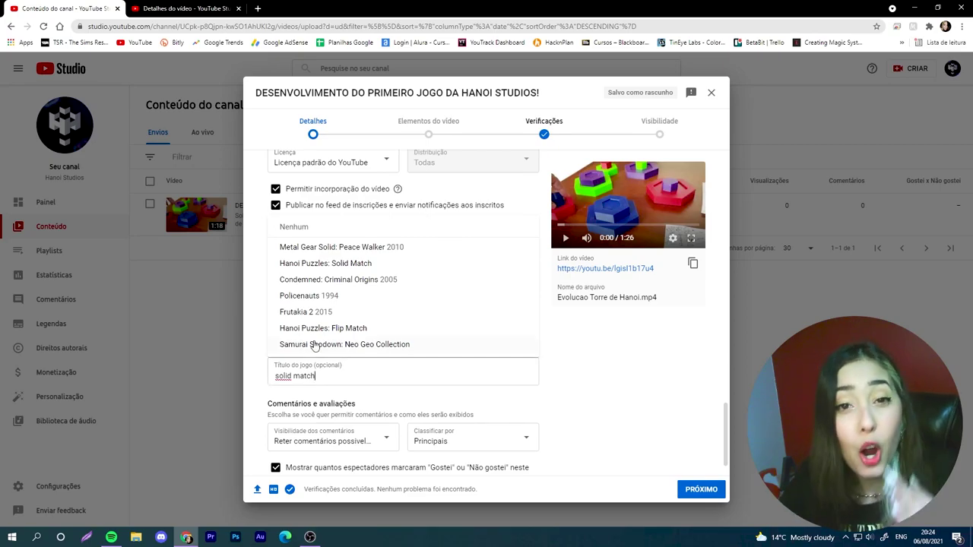
click(332, 268)
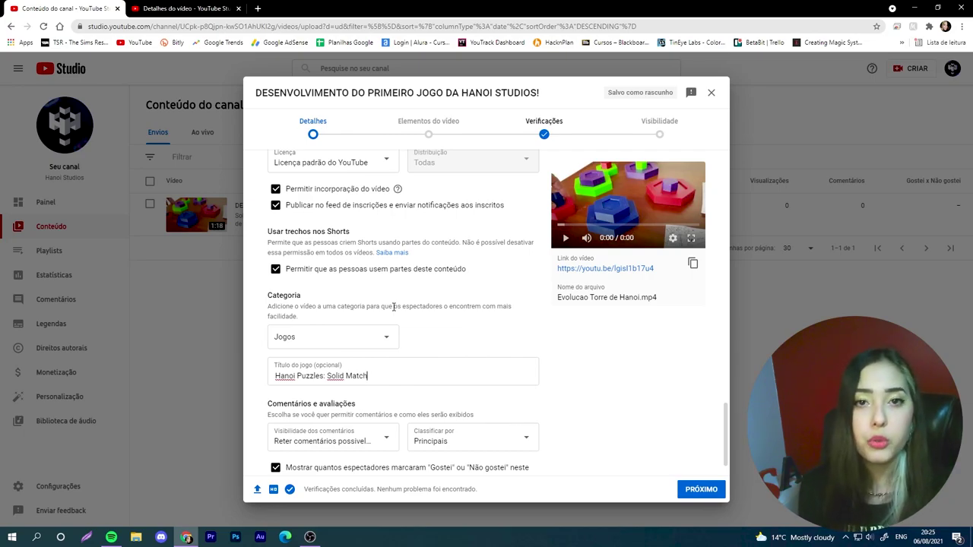
Step: Proceed to the video elements and add an end screen from the template with one video and one subscribe button
scroll(441, 430, down, 1)
scroll(439, 431, up, 10)
scroll(440, 432, up, 8)
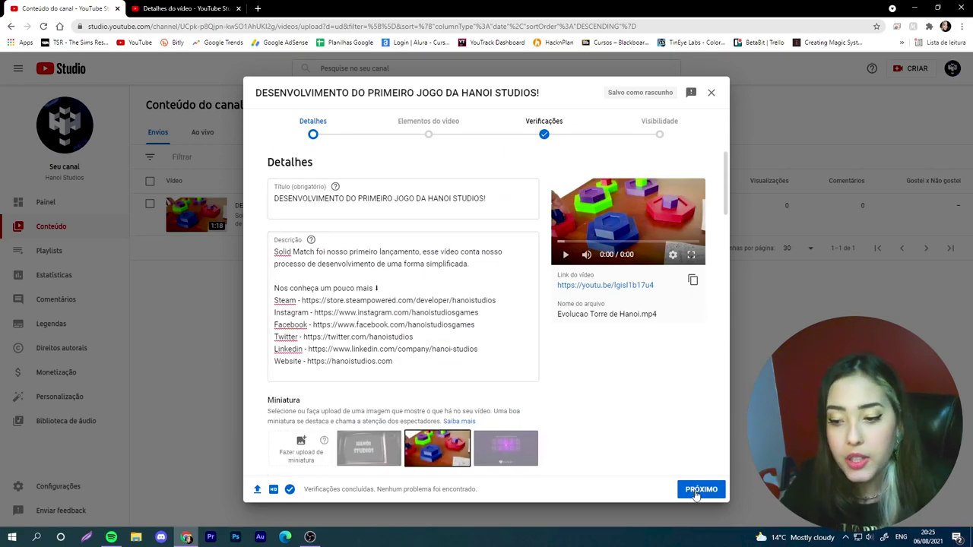
click(700, 490)
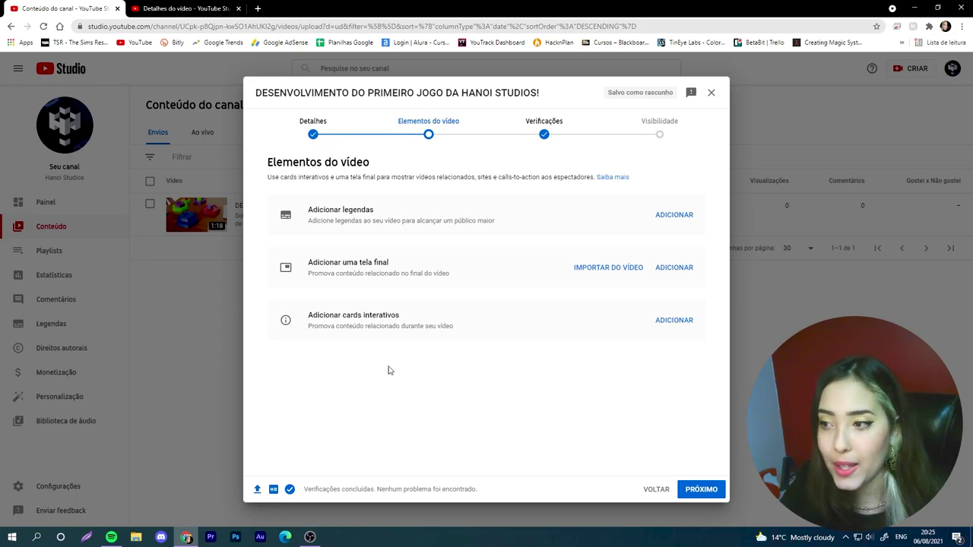
click(672, 269)
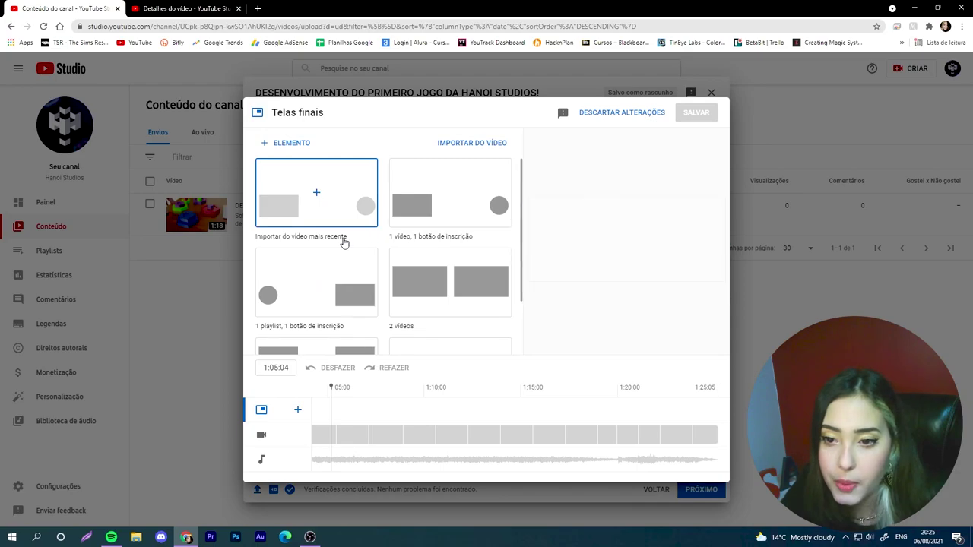
click(454, 213)
drag(621, 372, 664, 384)
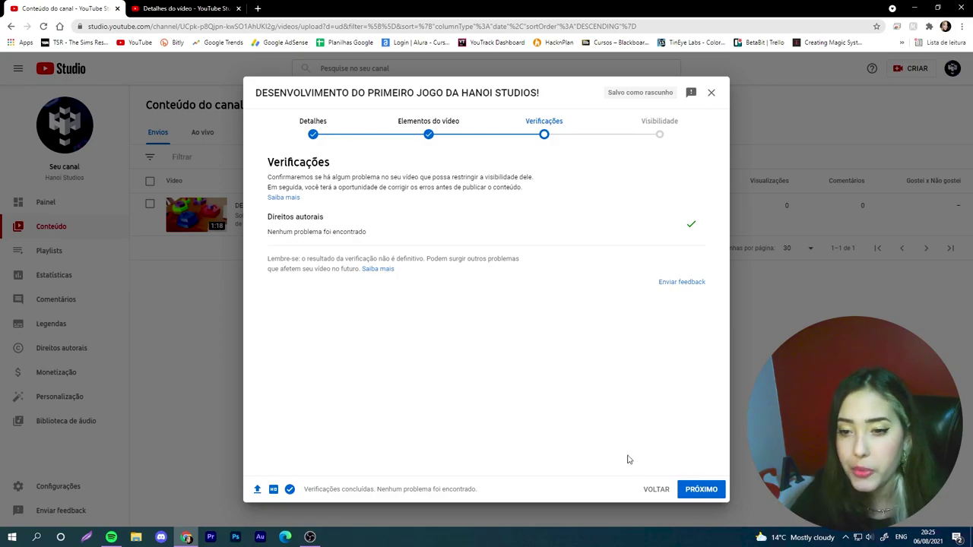
Step: Proceed to the visibility settings, set the video to Privado and save it
click(688, 493)
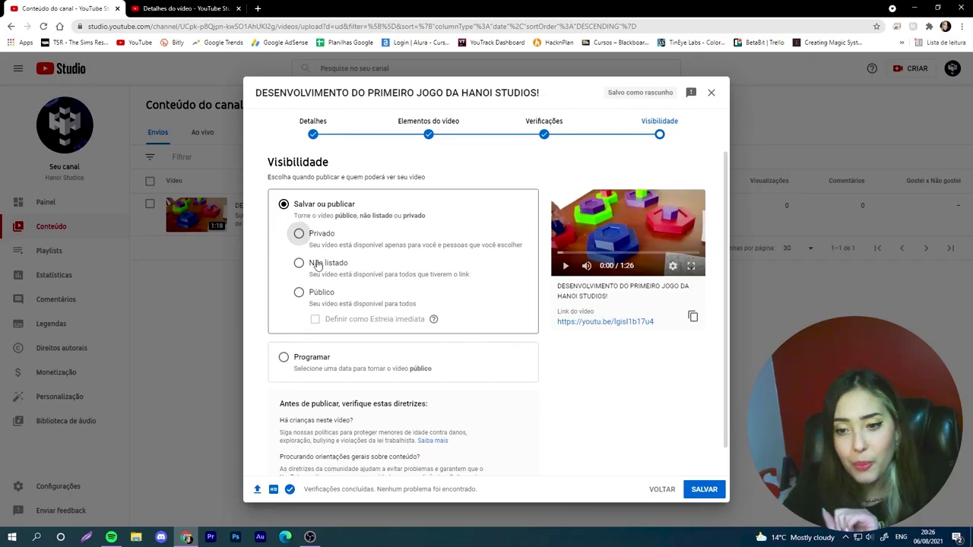
click(299, 233)
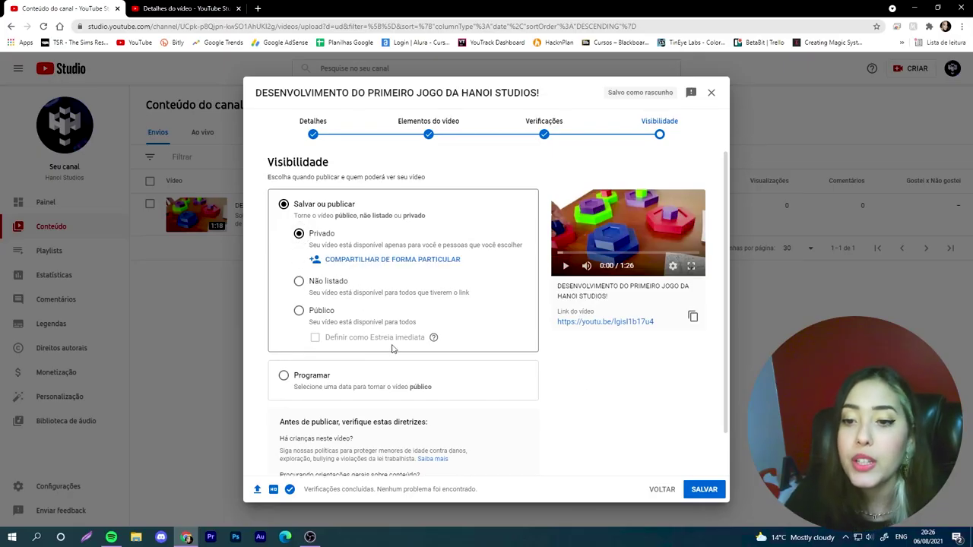
scroll(597, 418, down, 1)
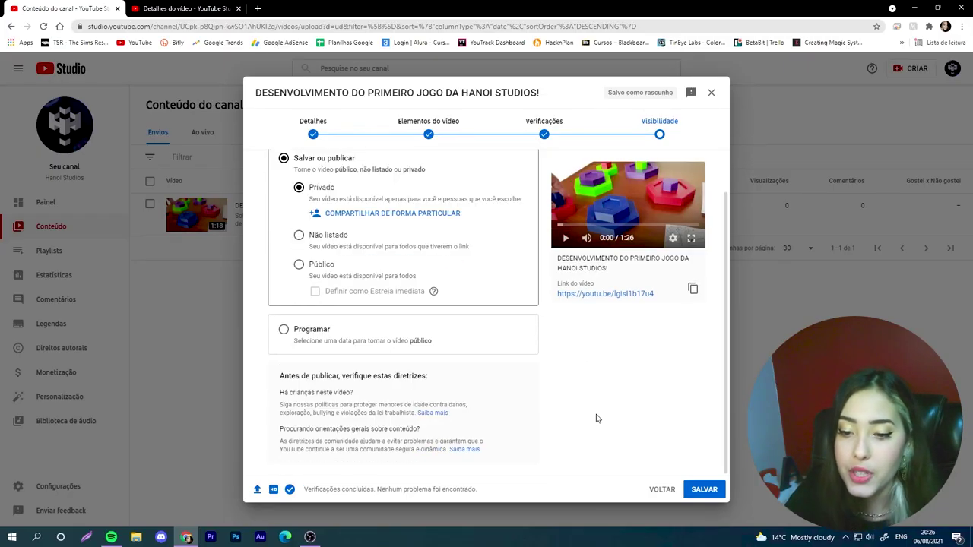
click(705, 488)
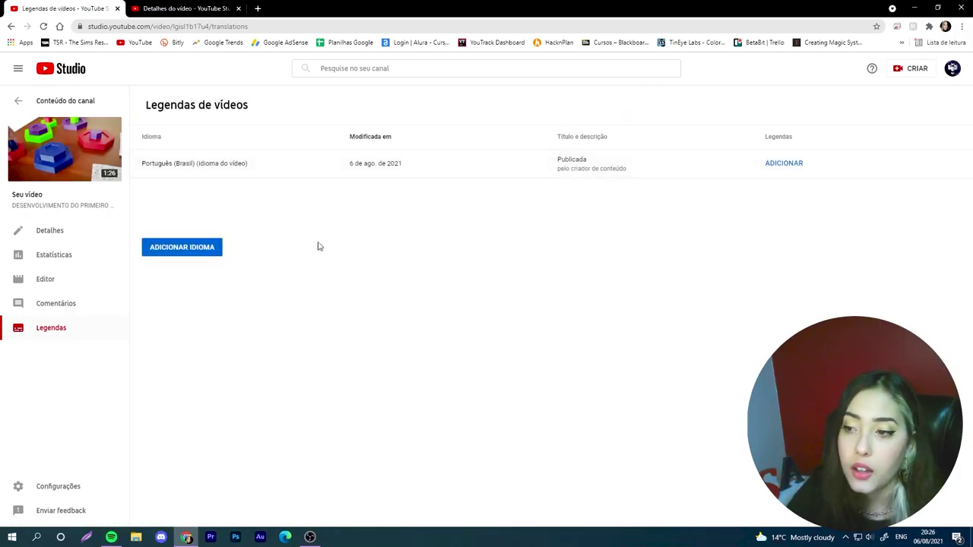
Step: Add Inglês as a language for the new video and start its title and description translation
click(212, 249)
scroll(315, 372, down, 20)
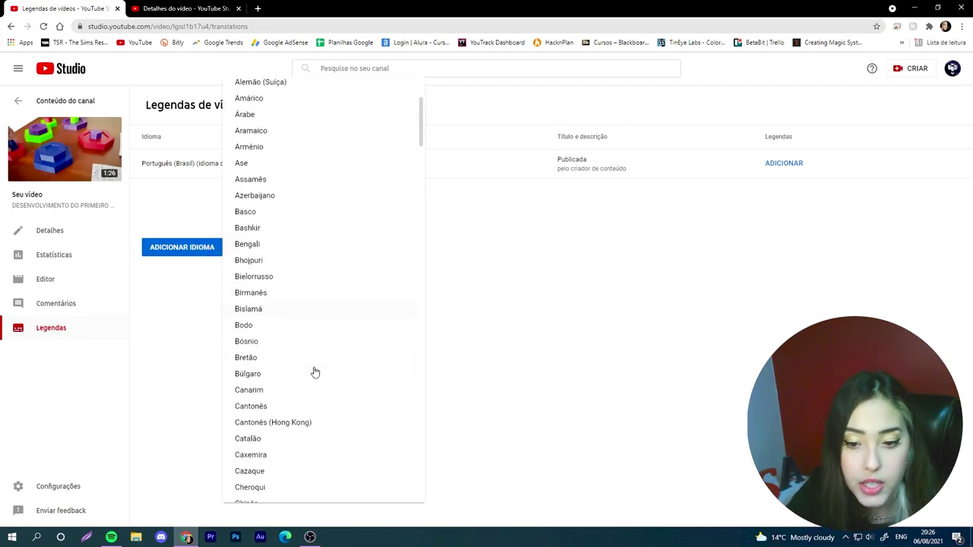
scroll(315, 372, down, 7)
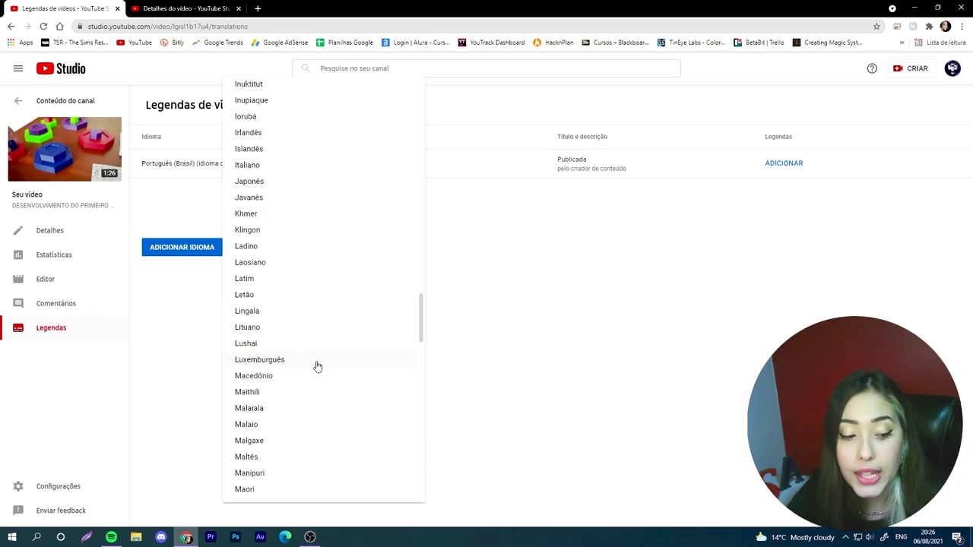
click(318, 367)
click(582, 191)
click(584, 210)
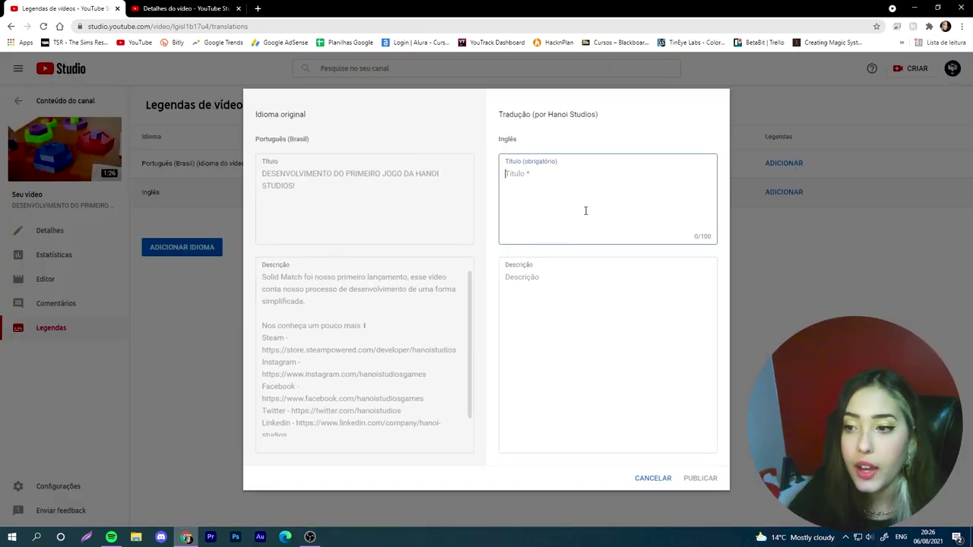
Step: Copy the existing video's English title, GAME DEVELOPMENT OF SOLID MATCH BY HANOI STUDIOS!, into the new video's English translation
click(223, 6)
click(49, 327)
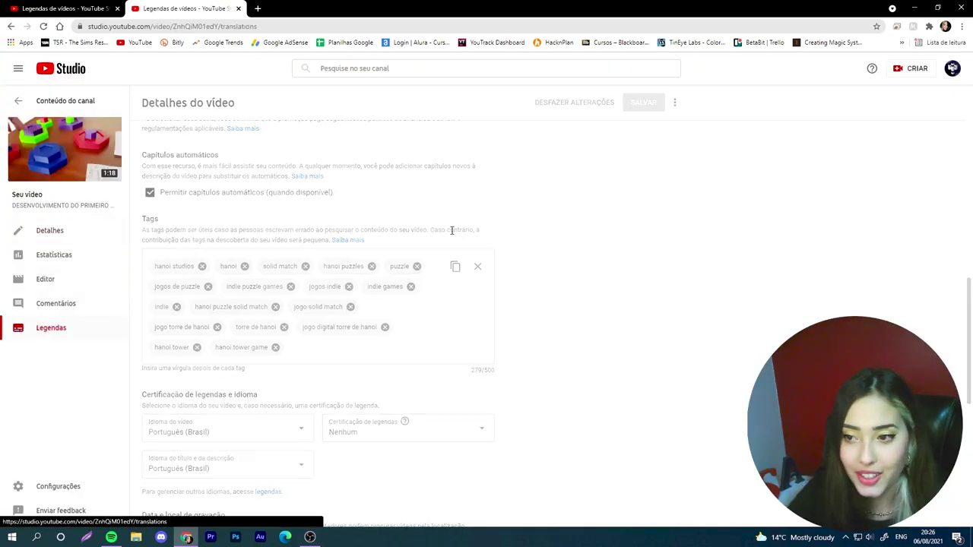
click(596, 167)
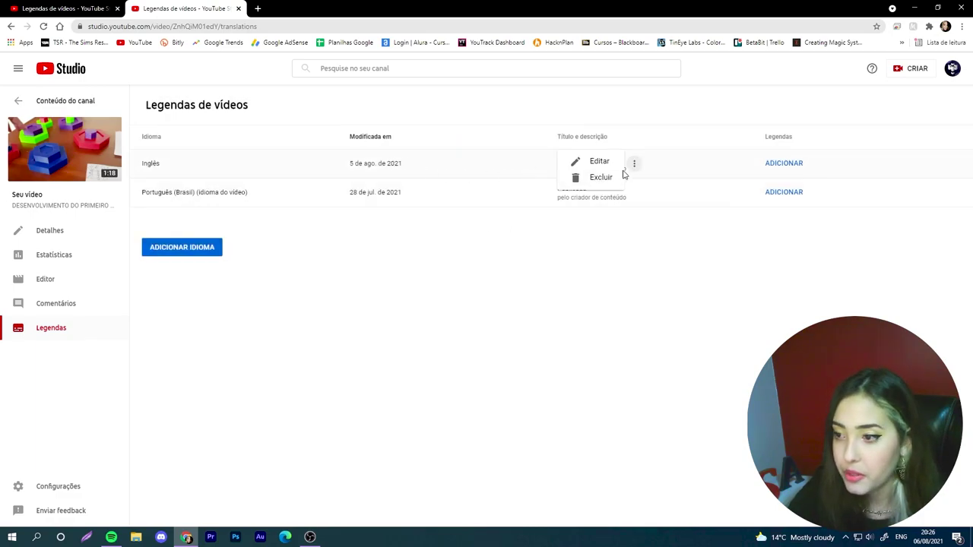
click(591, 166)
drag(539, 186, 498, 168)
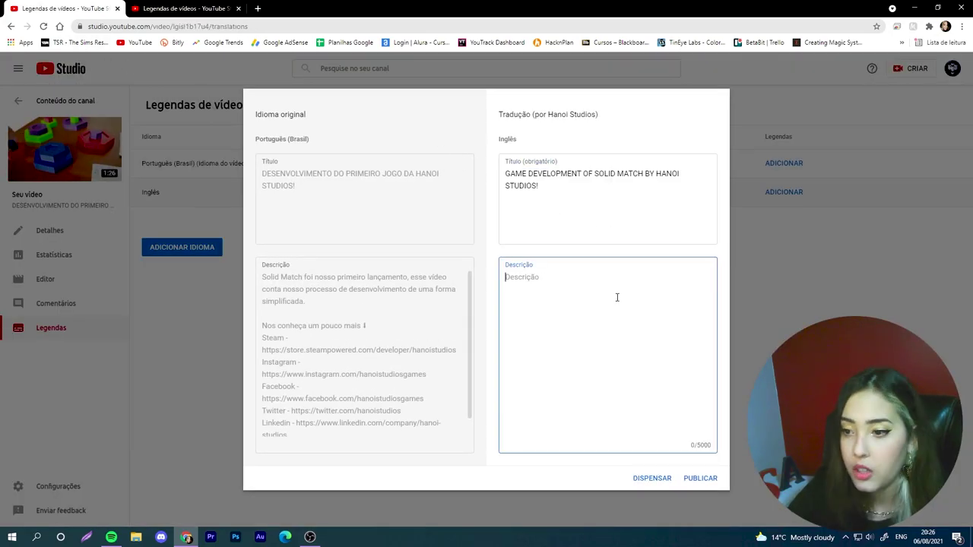
Step: Fill the English description with the Solid Match release introduction and Follow Us links, publish the translation and close the old video's page
text(Solid Match was our first release, and in this video you can learn about our development process in a simplified way.  Follow Us ⬇ Steam - https://store.steampowered.com/developer/hanoistudios Instagram - https://www.instagram.com/hanoistudiosgames Facebook - https://www.facebook.com/hanoistudiosgames Twitter - https://twitter.com/hanoistudios Linkedin - https://www.linkedin.com/company/hanoi-studios Website - https://hanoistudios.com)
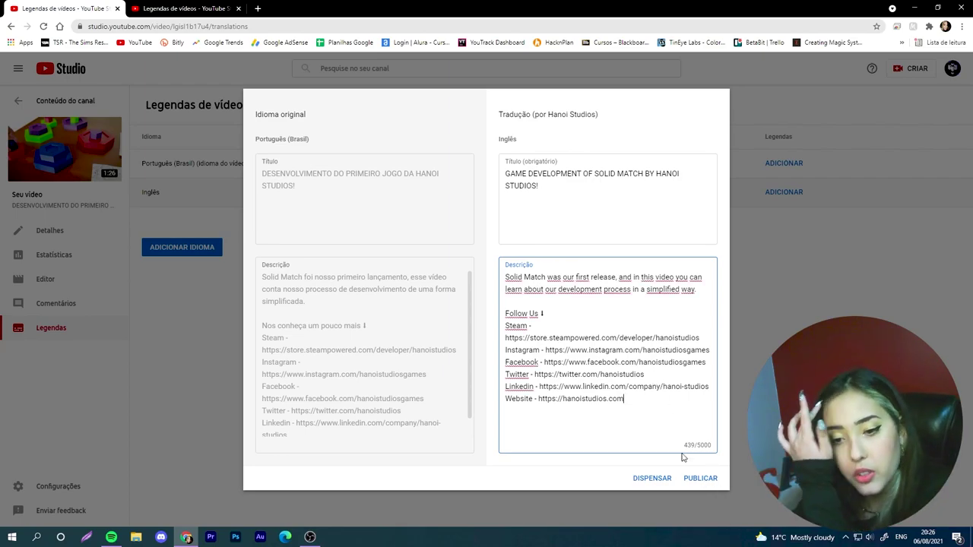
click(716, 481)
click(186, 8)
key(ctrl+w)
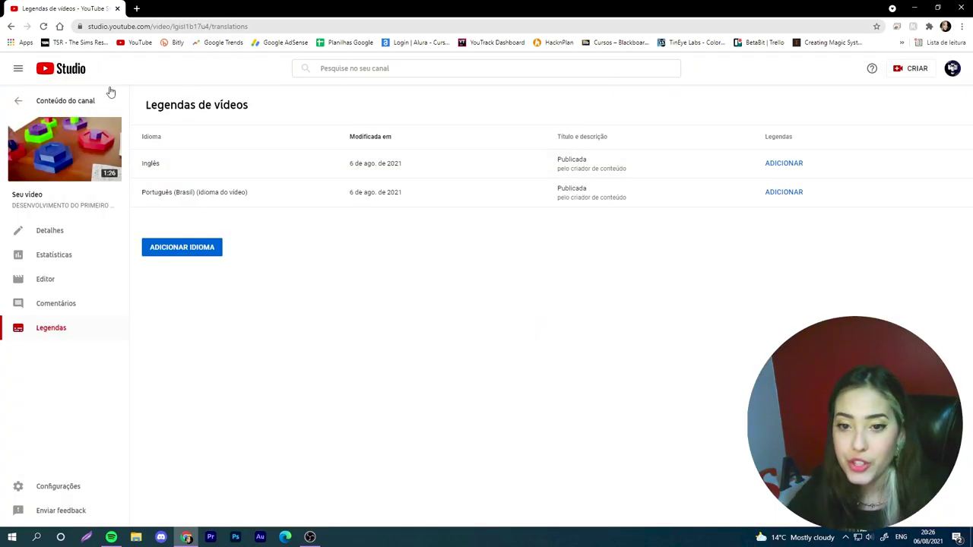
Step: Permanently delete the older 1:18 video from the channel content list
click(83, 104)
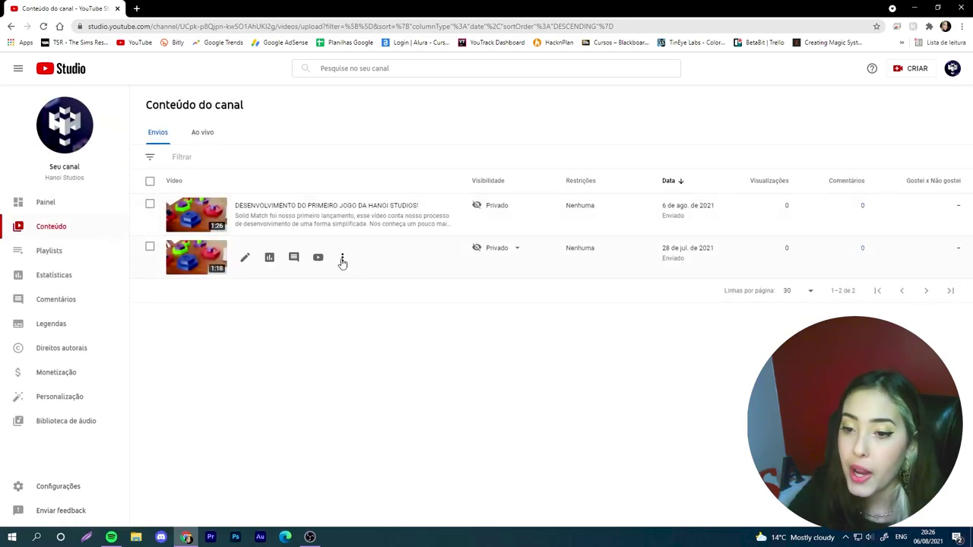
click(341, 258)
click(303, 324)
click(405, 323)
click(591, 353)
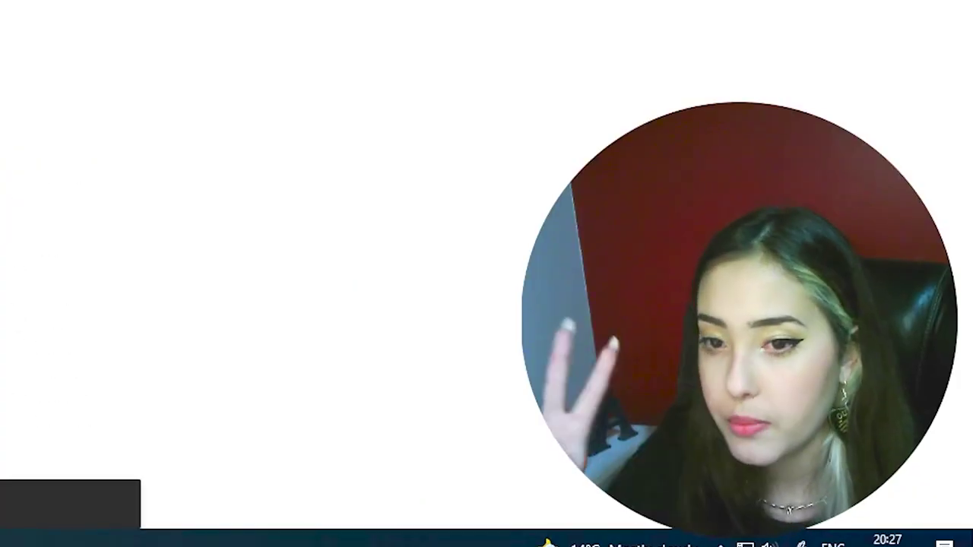
Step: Change the remaining 1:26 video's visibility to Público, save the change and return to the channel content list
click(413, 283)
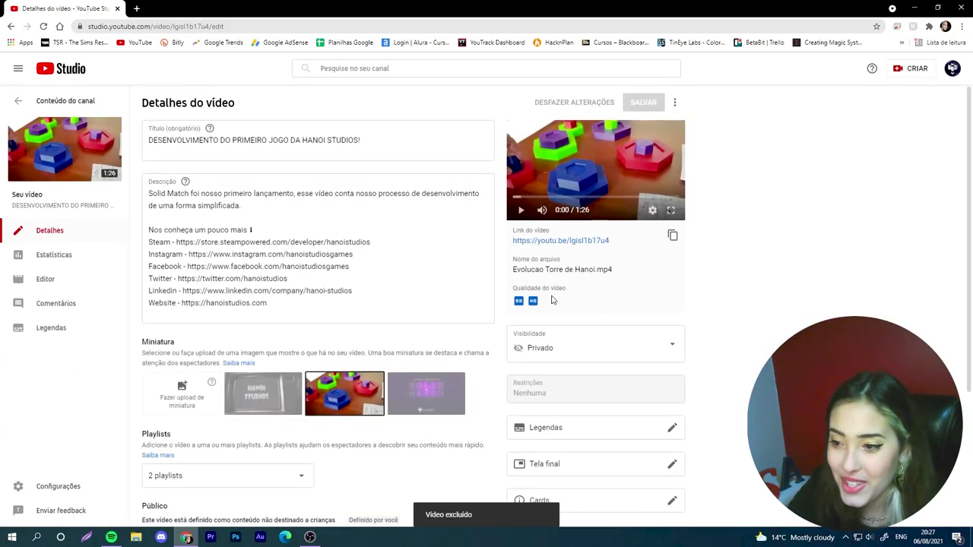
click(588, 357)
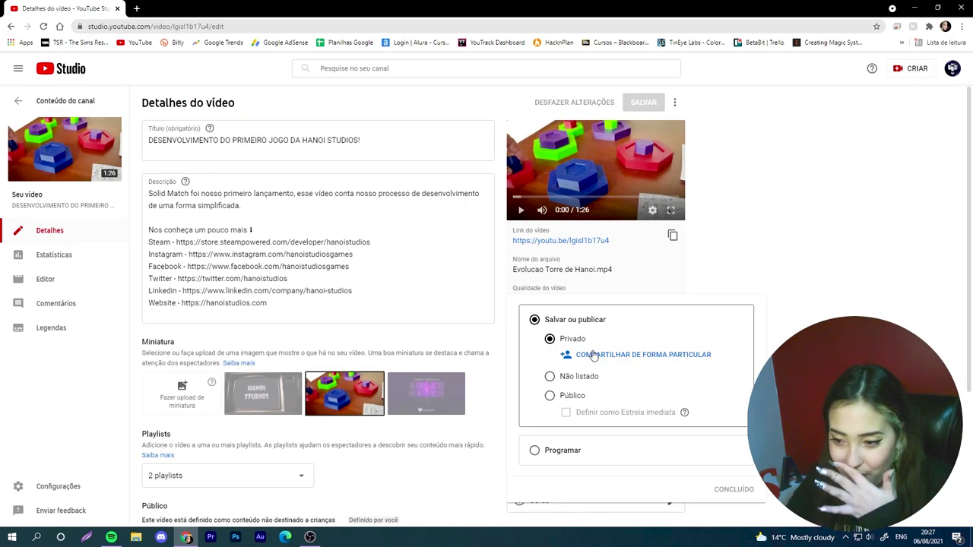
click(549, 397)
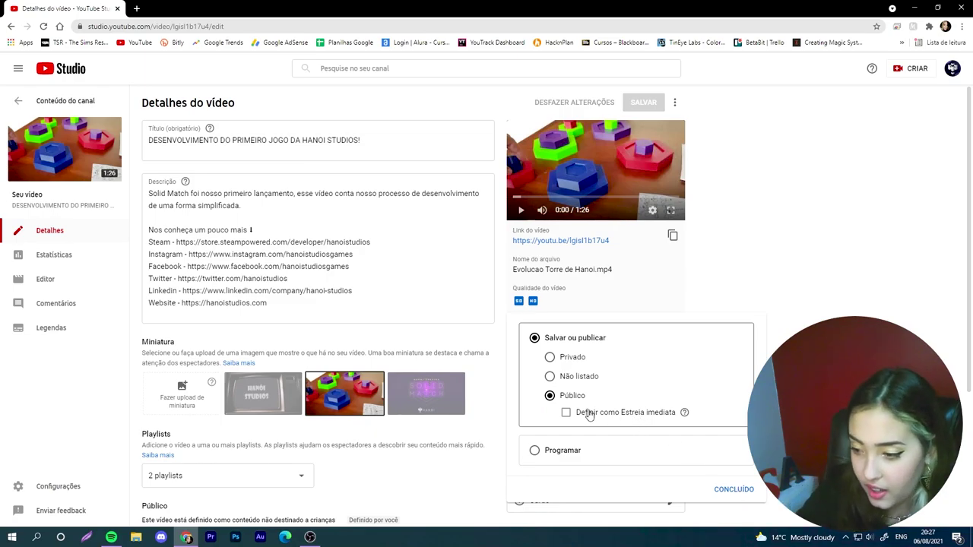
click(734, 489)
scroll(647, 354, down, 3)
scroll(647, 355, up, 3)
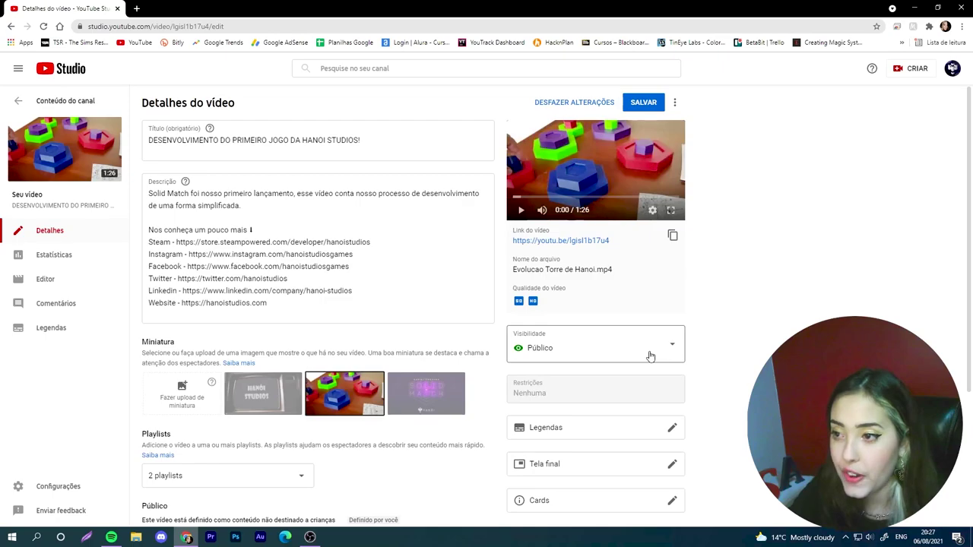
click(645, 103)
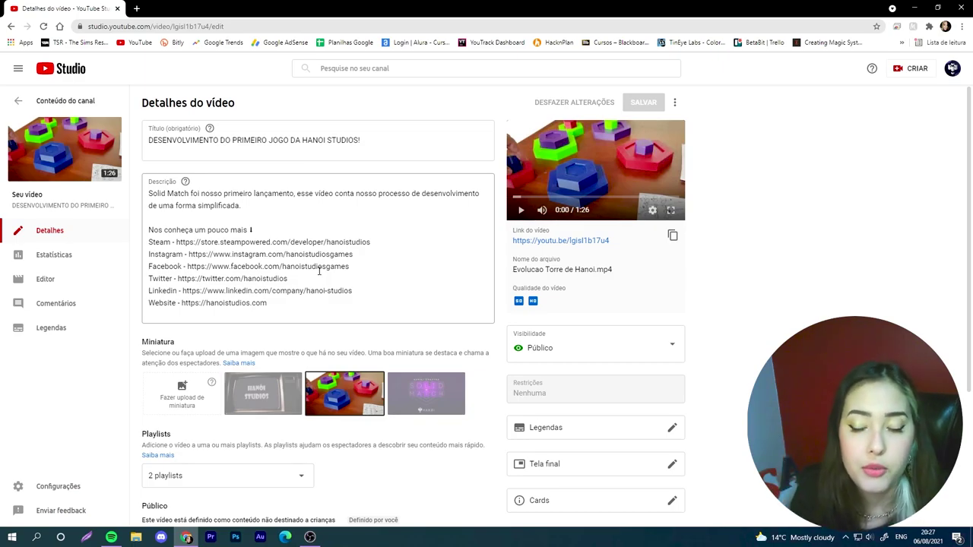
click(46, 101)
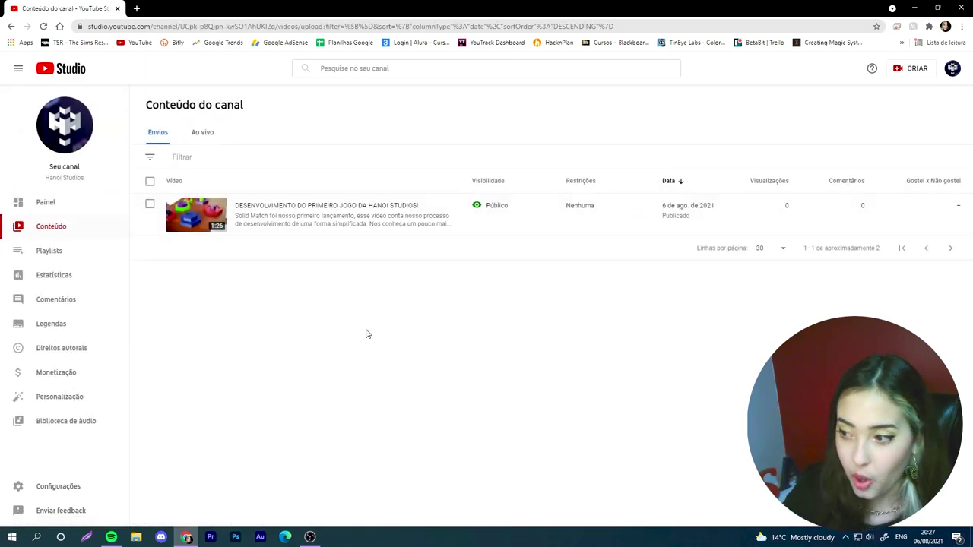